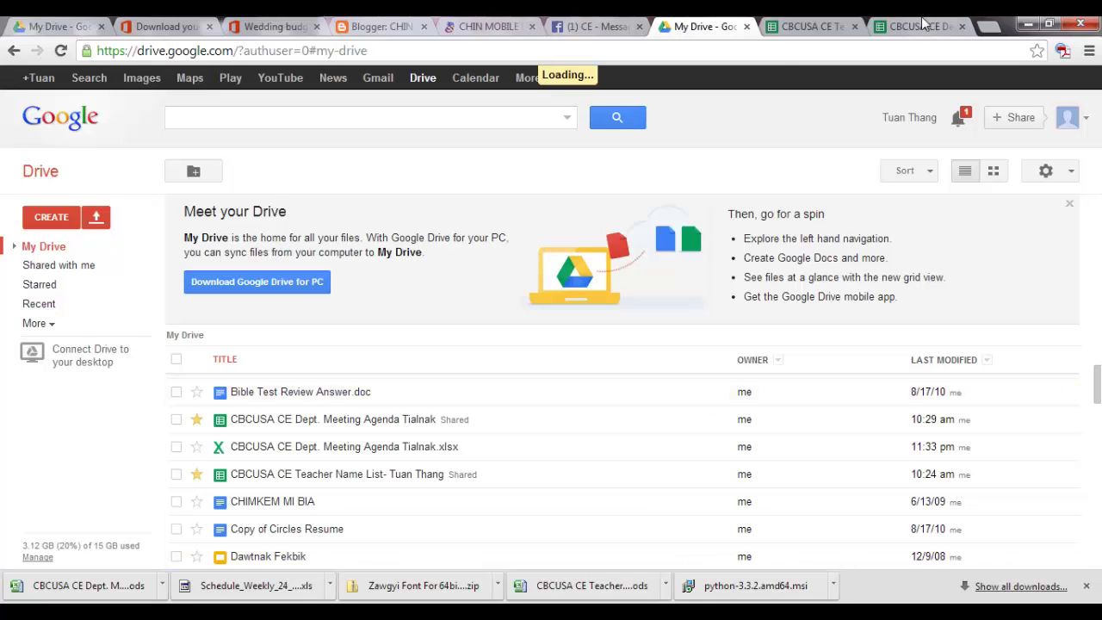
Switch to the CBCUSA CE Teacher Name List spreadsheet and review the teacher rows under the Amarillo church heading
click(835, 26)
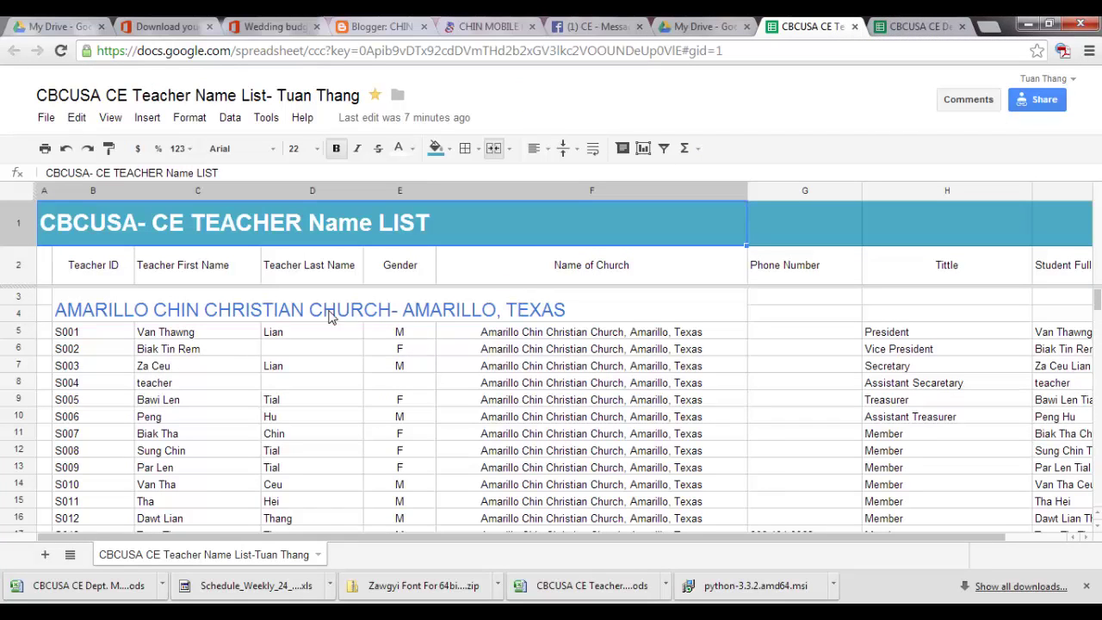
click(276, 317)
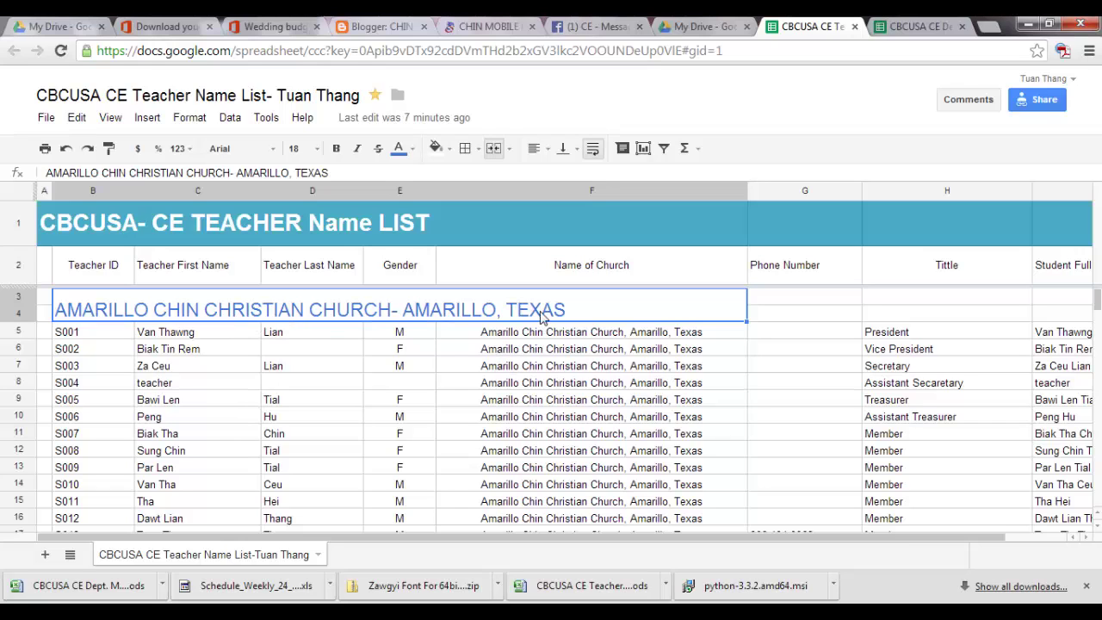
click(169, 336)
scroll(172, 383, down, 3)
scroll(173, 387, up, 1)
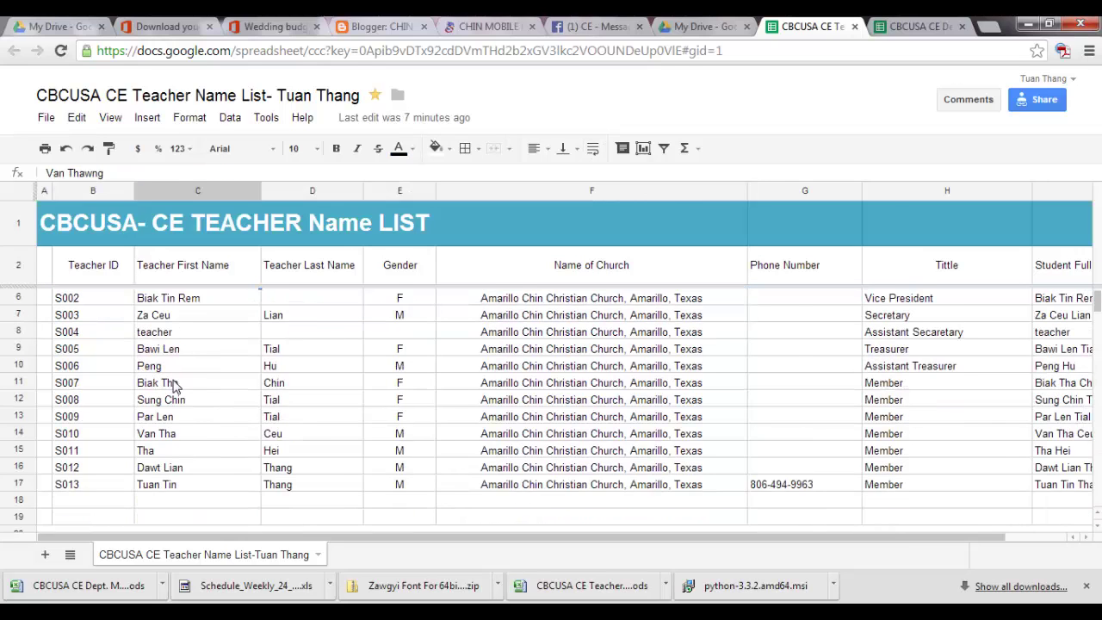
scroll(172, 386, up, 1)
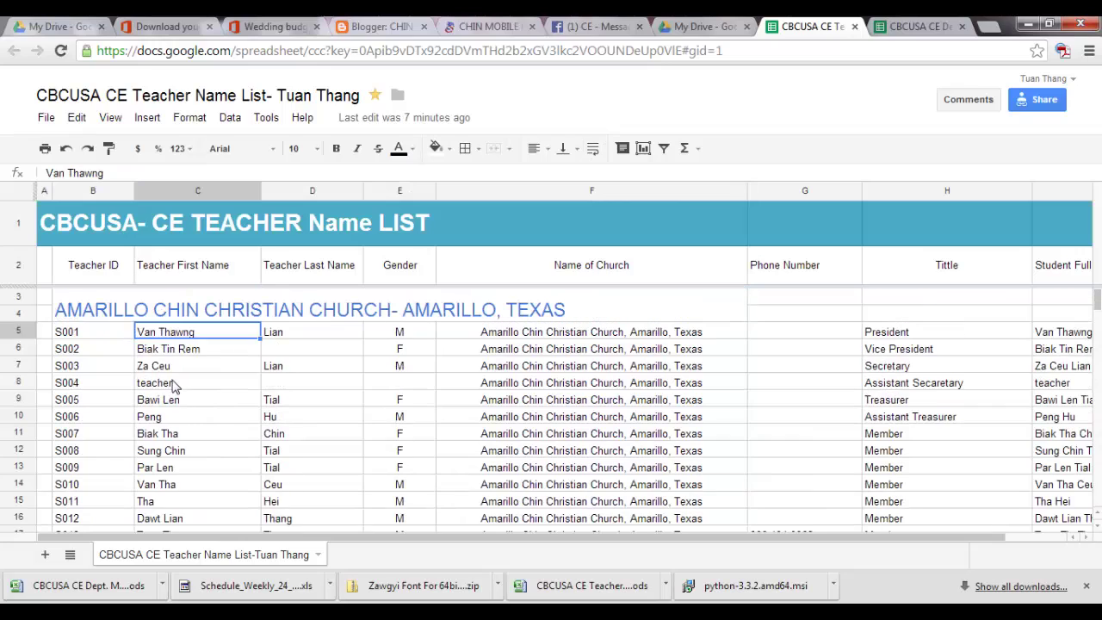
click(210, 355)
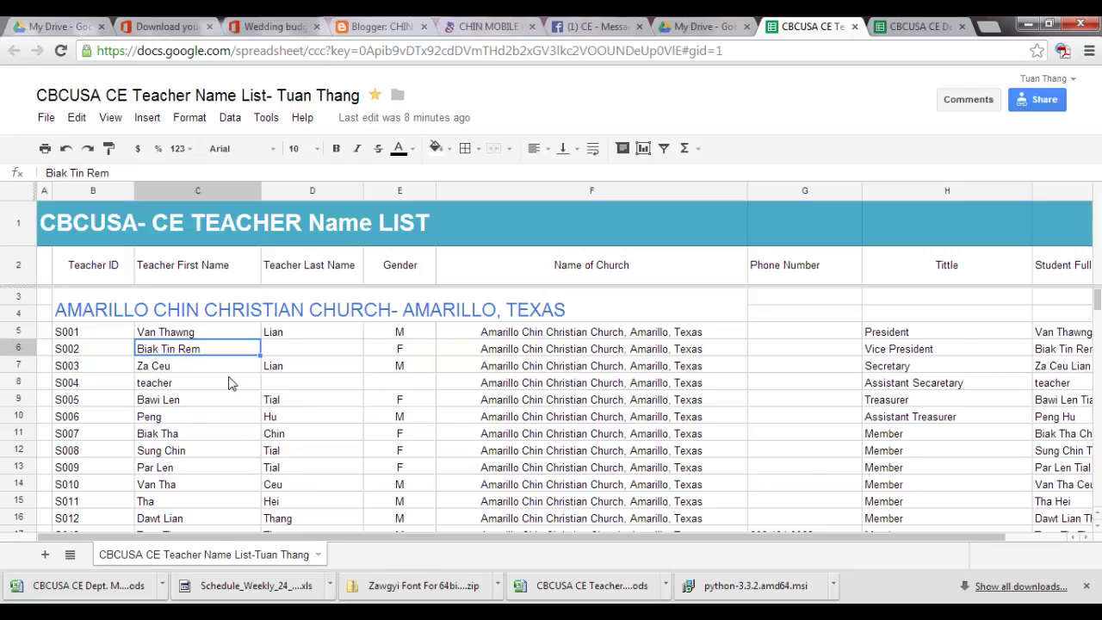
scroll(231, 383, down, 1)
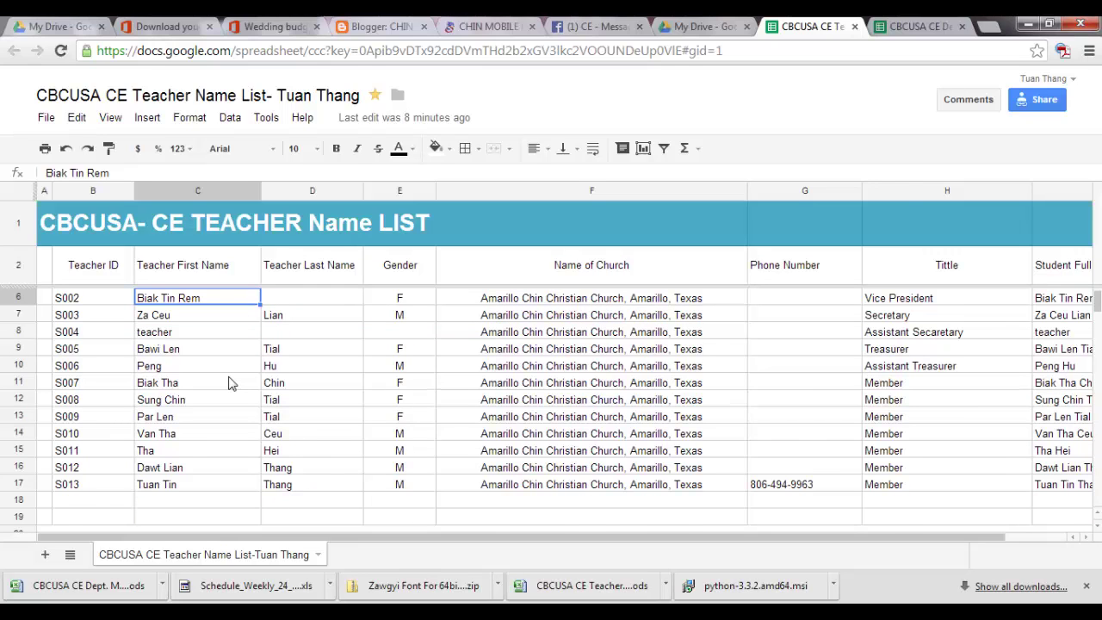
scroll(230, 383, down, 1)
scroll(228, 379, up, 2)
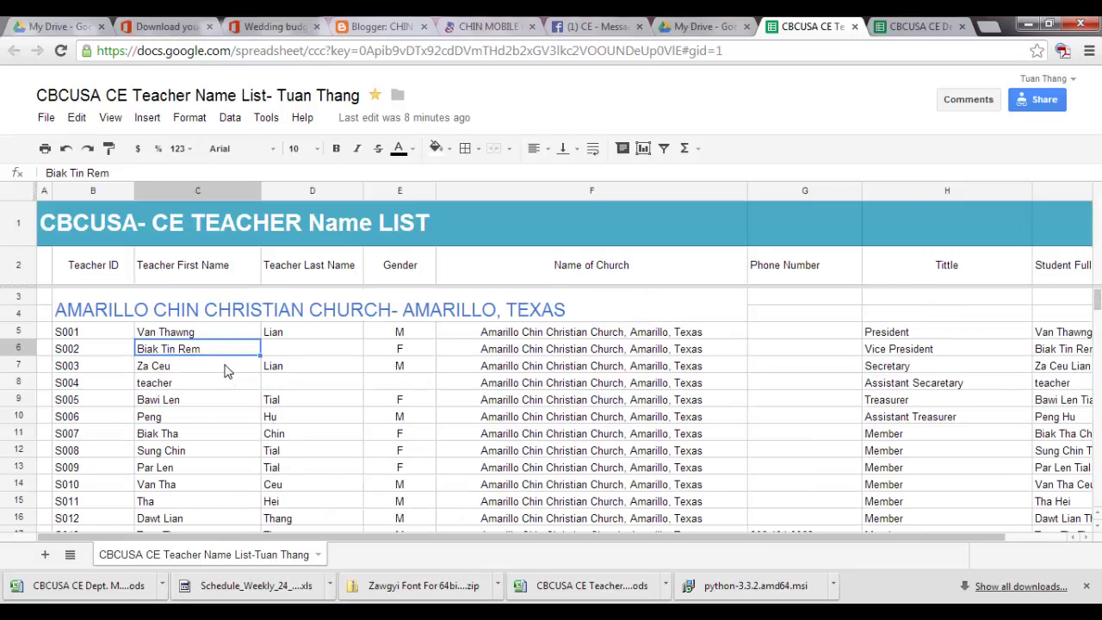
In row 6, remove the surname from the Teacher First Name cell and enter it in the Teacher Last Name cell
right_click(227, 349)
click(187, 354)
click(140, 173)
key(BackSpace)
key(BackSpace)
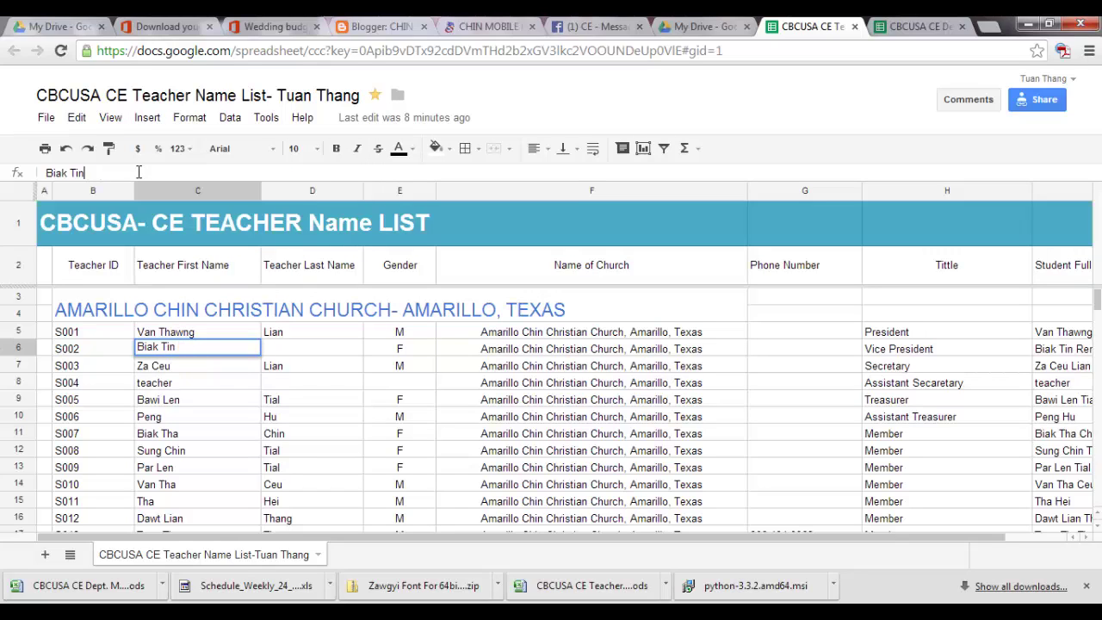
click(290, 353)
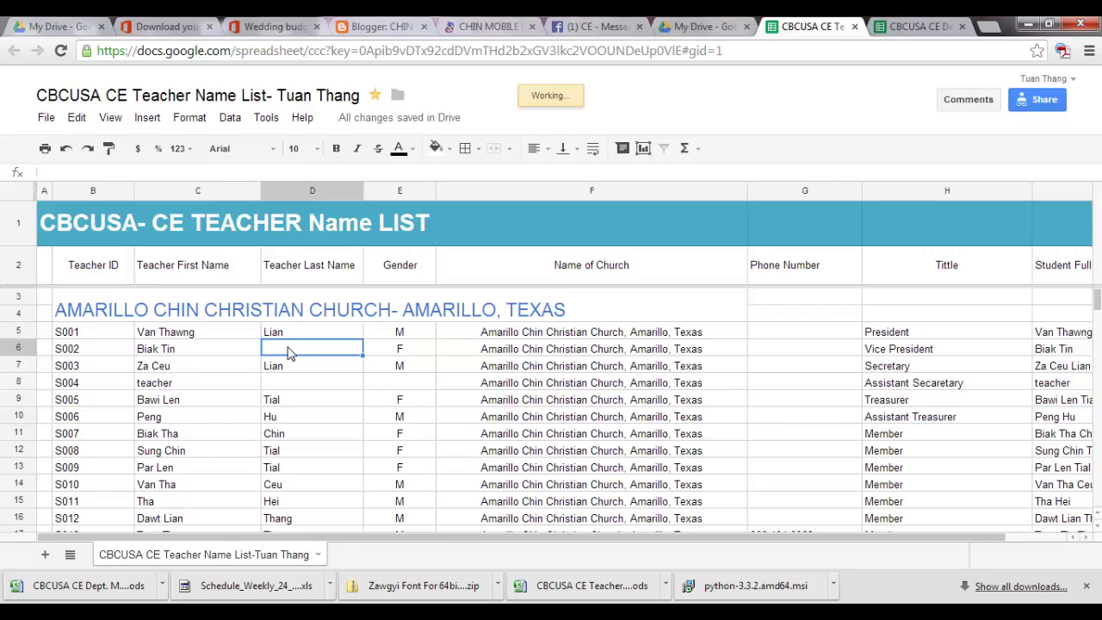
text(Rem)
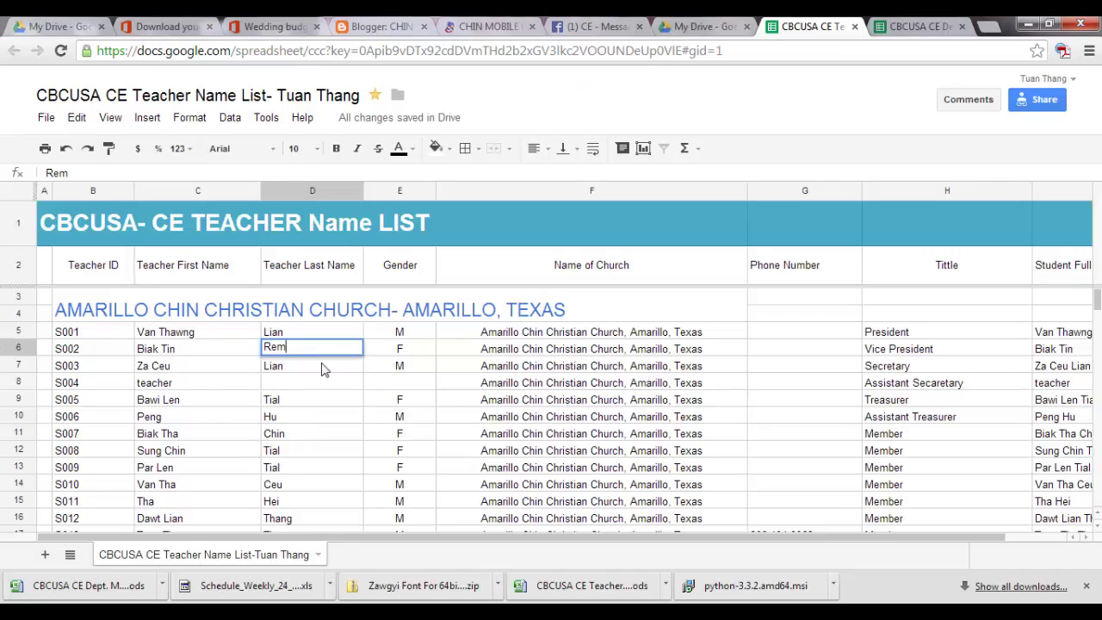
click(323, 369)
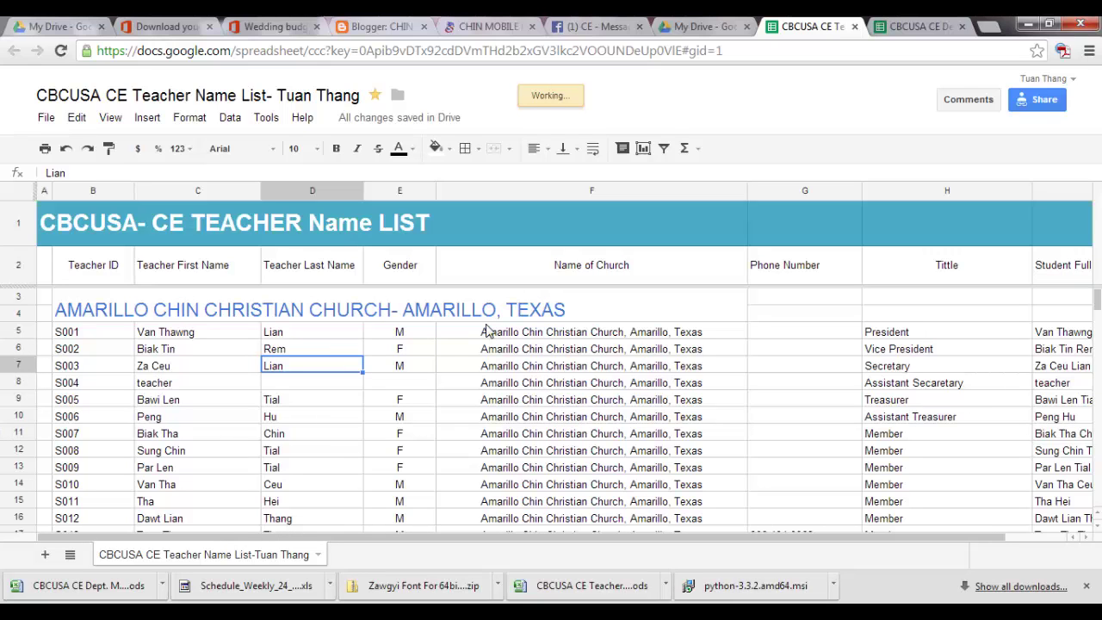
Insert one row below row 19, between the Amarillo teacher rows and the Albany church heading
scroll(274, 387, down, 2)
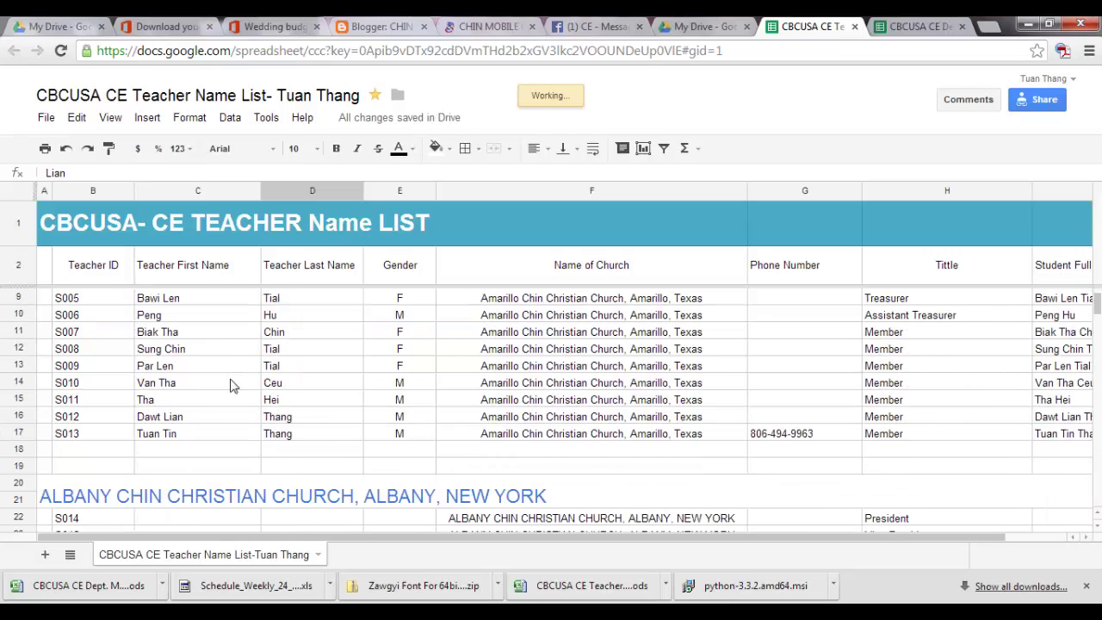
scroll(232, 383, up, 2)
scroll(178, 342, down, 1)
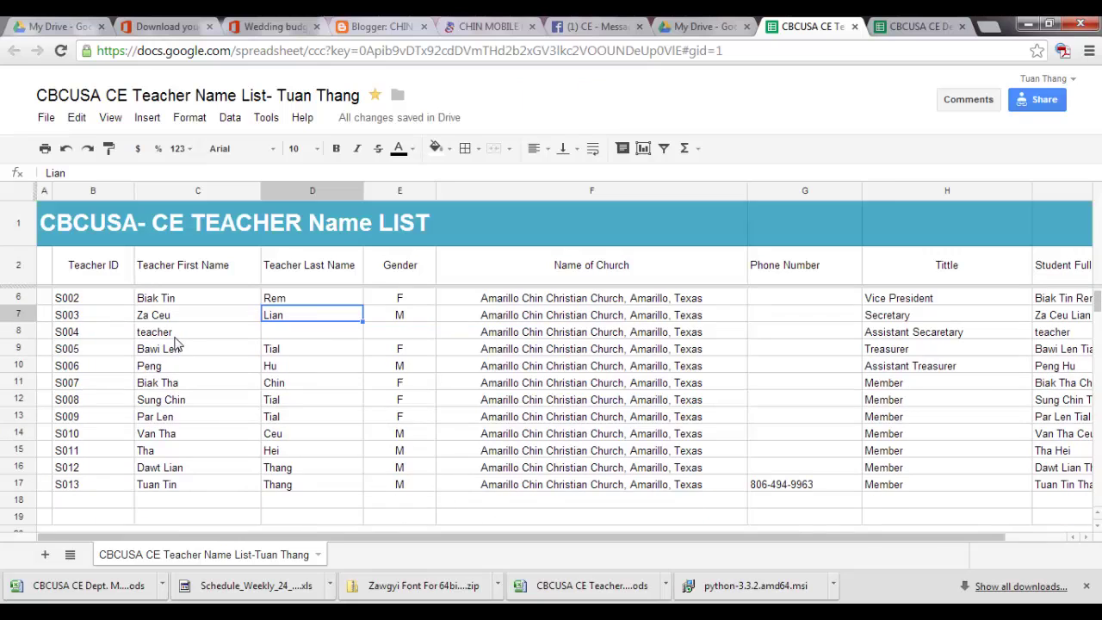
scroll(93, 335, up, 1)
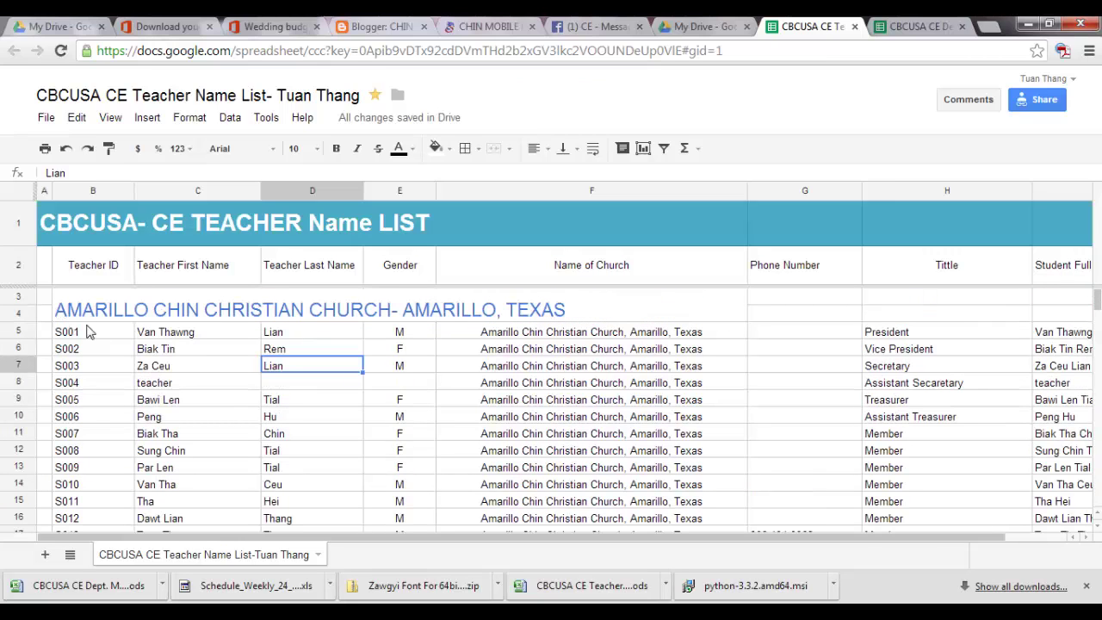
scroll(86, 356, down, 2)
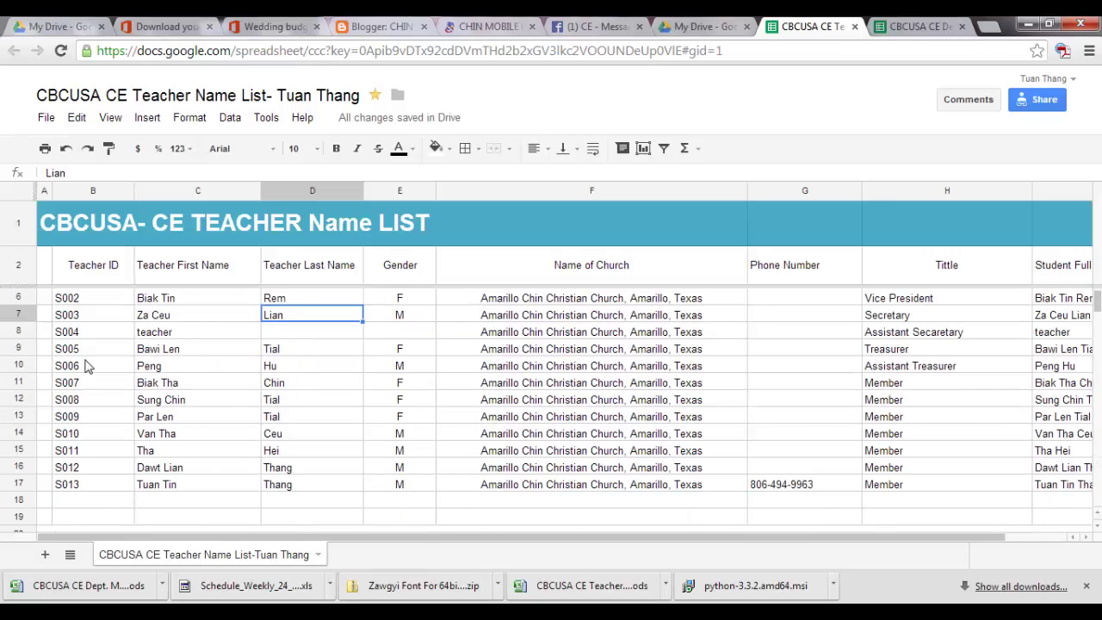
scroll(79, 346, down, 1)
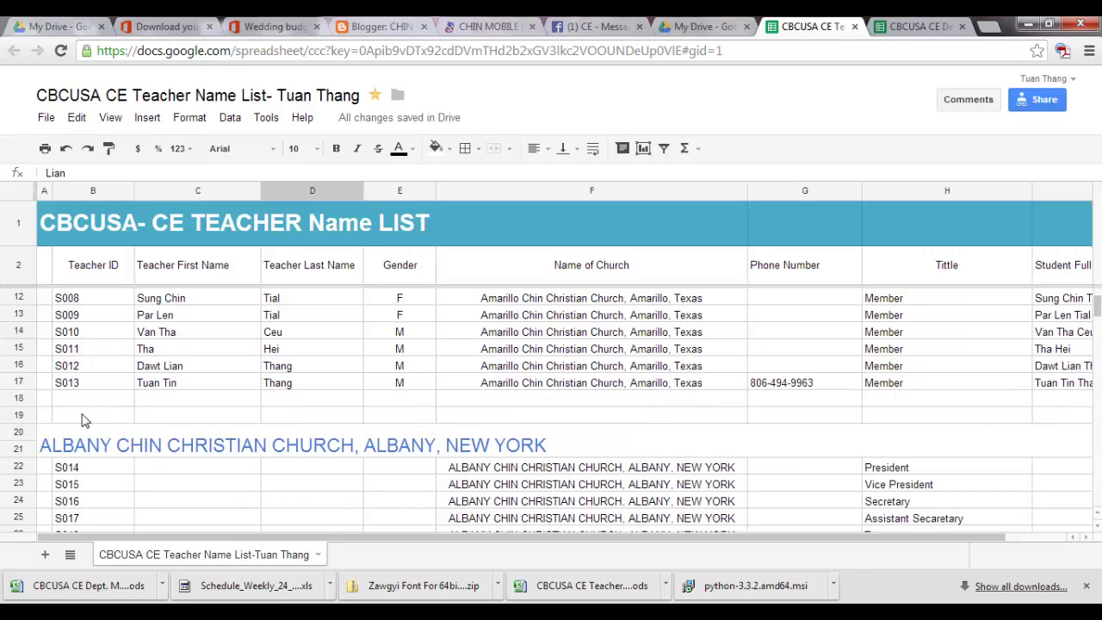
click(44, 402)
click(105, 405)
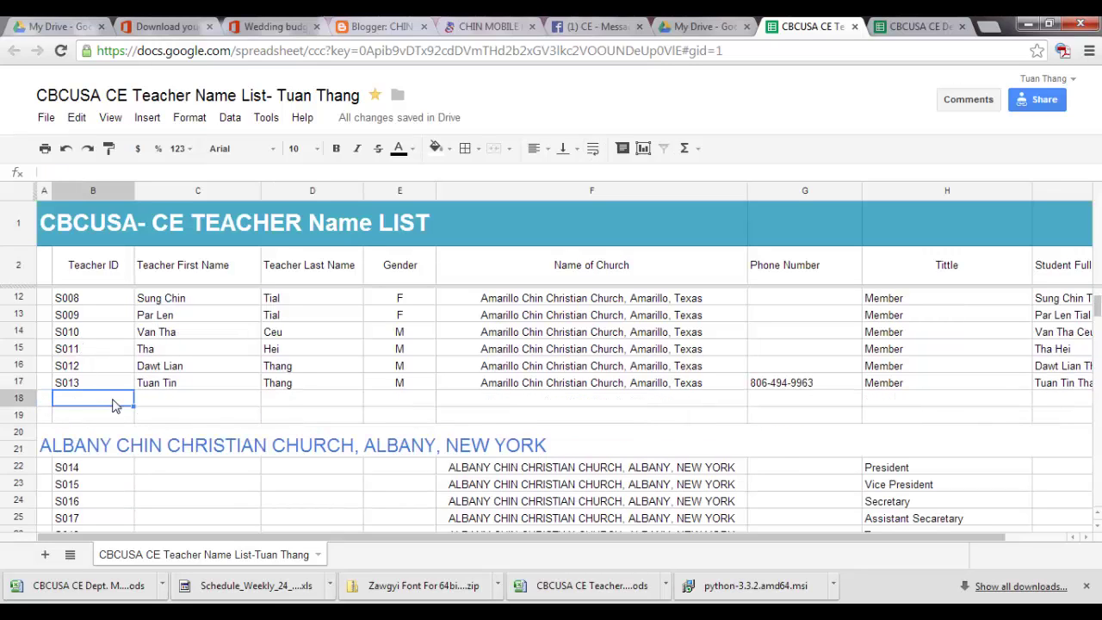
click(112, 417)
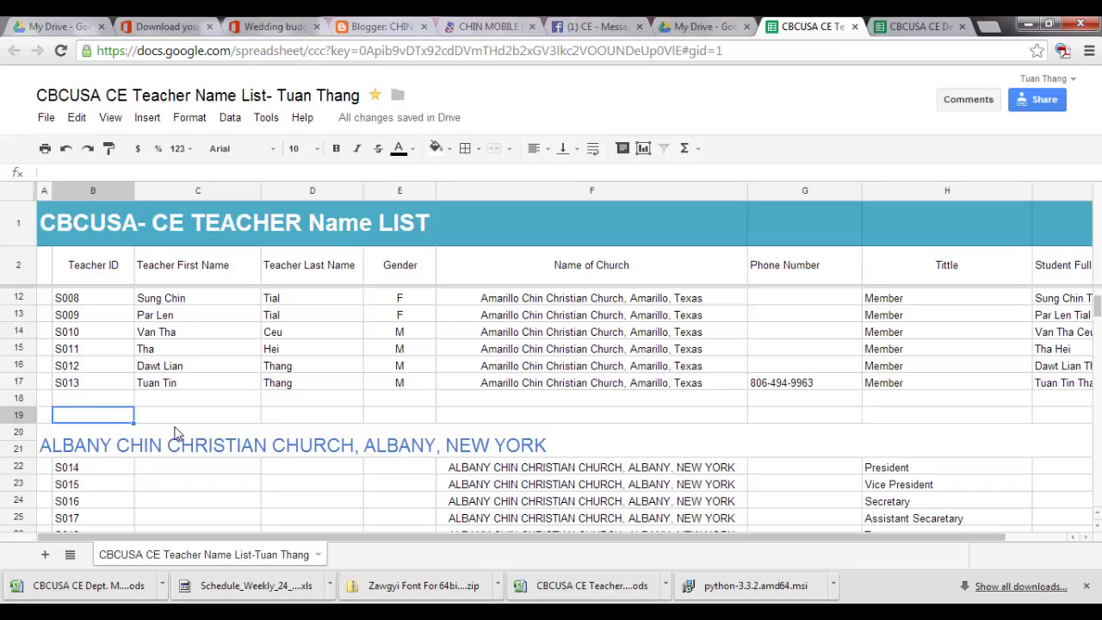
click(18, 415)
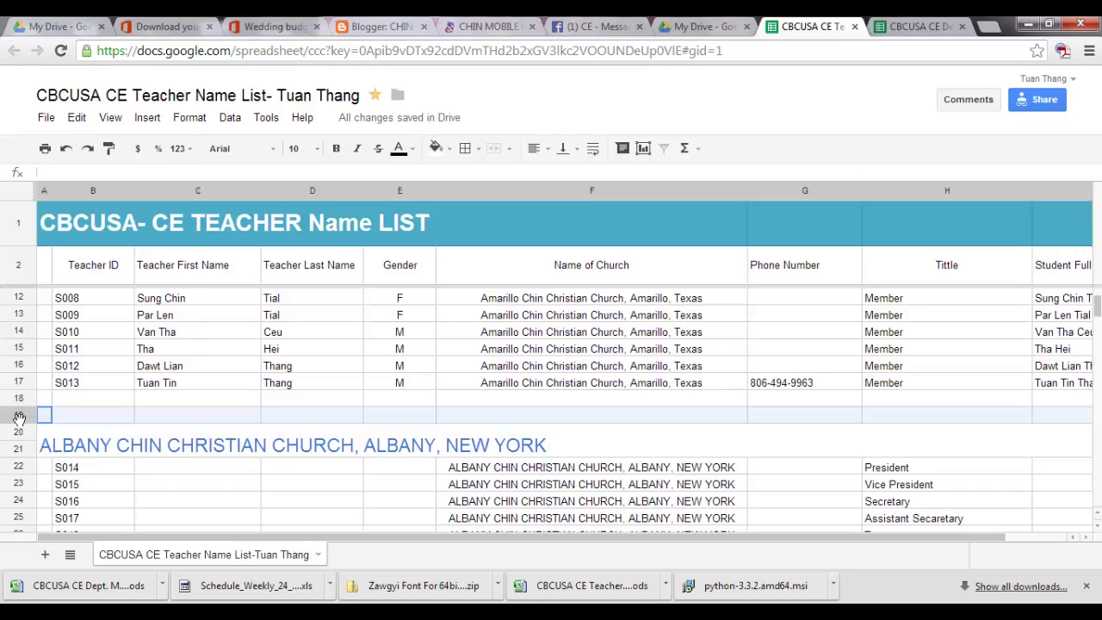
right_click(19, 417)
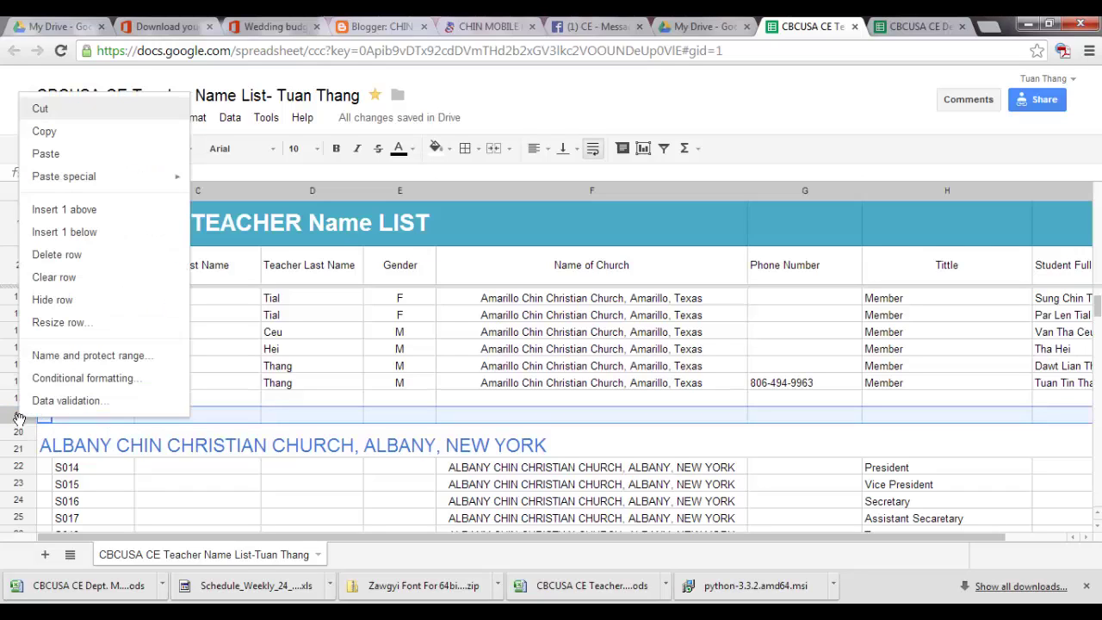
click(124, 233)
click(132, 437)
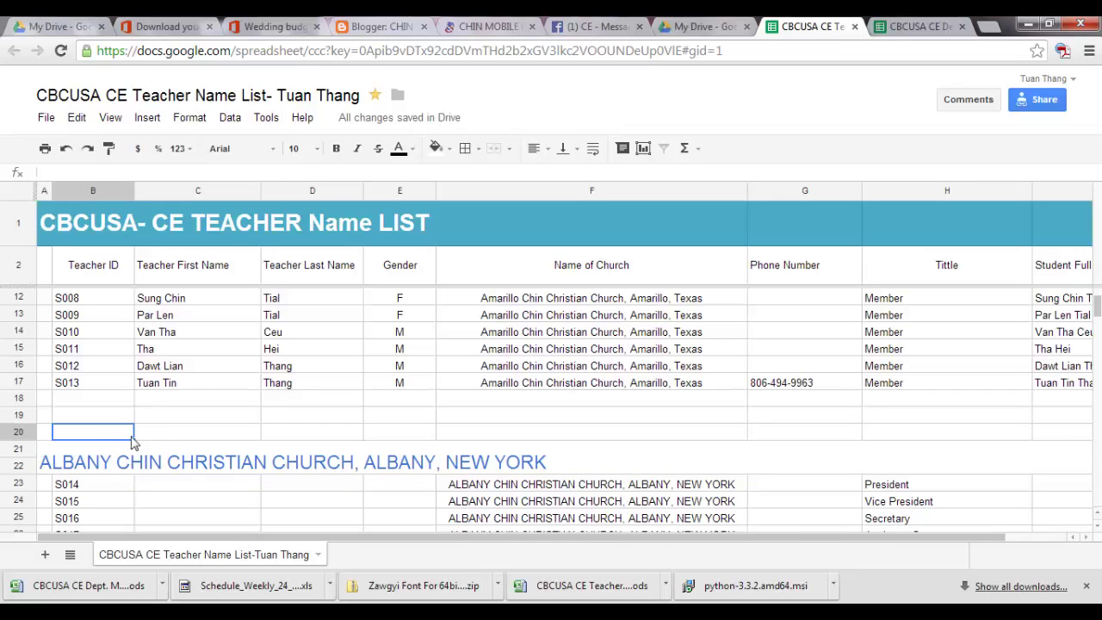
Look over row 20 and the Albany church section, down to the empty rows beneath it
key(Right)
key(Right)
click(551, 444)
click(607, 428)
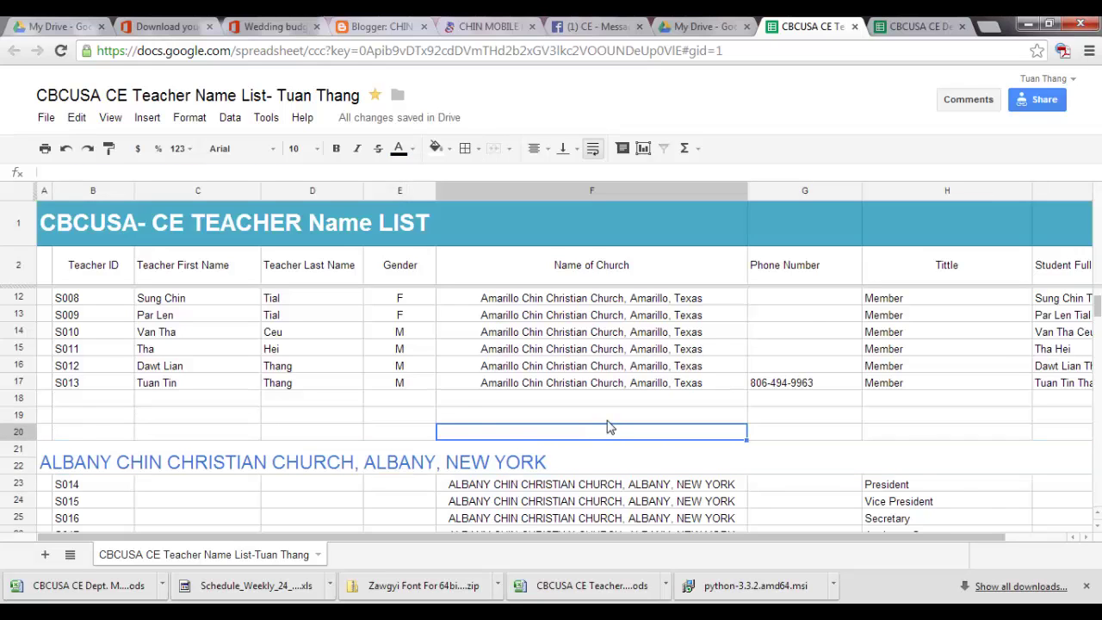
scroll(606, 427, down, 2)
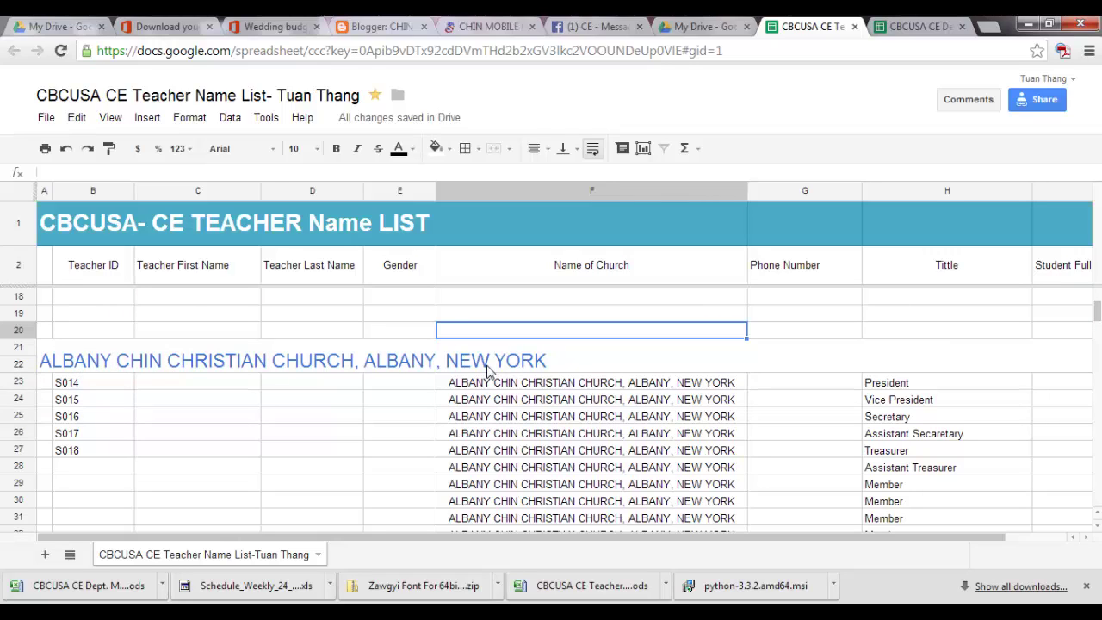
scroll(491, 390, down, 1)
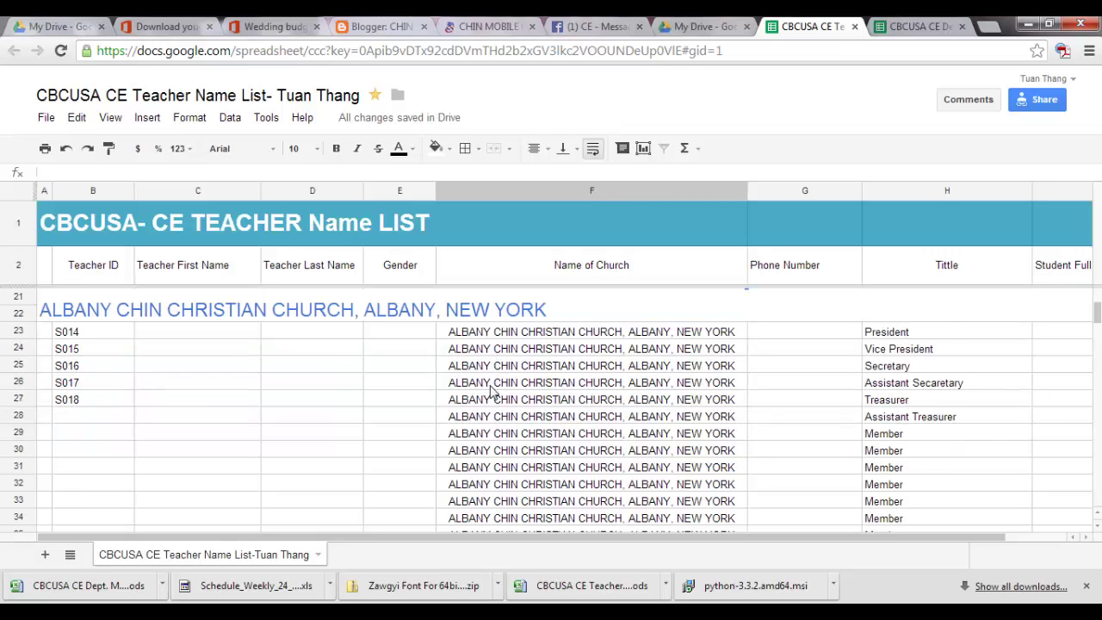
scroll(442, 422, down, 2)
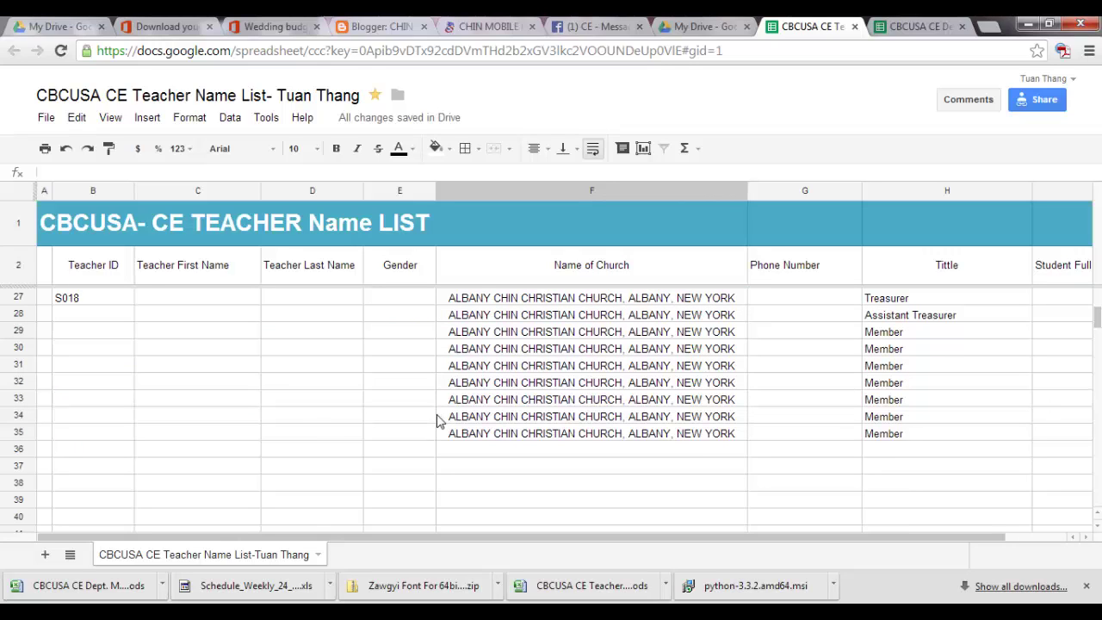
scroll(435, 416, down, 1)
scroll(435, 416, up, 1)
click(44, 468)
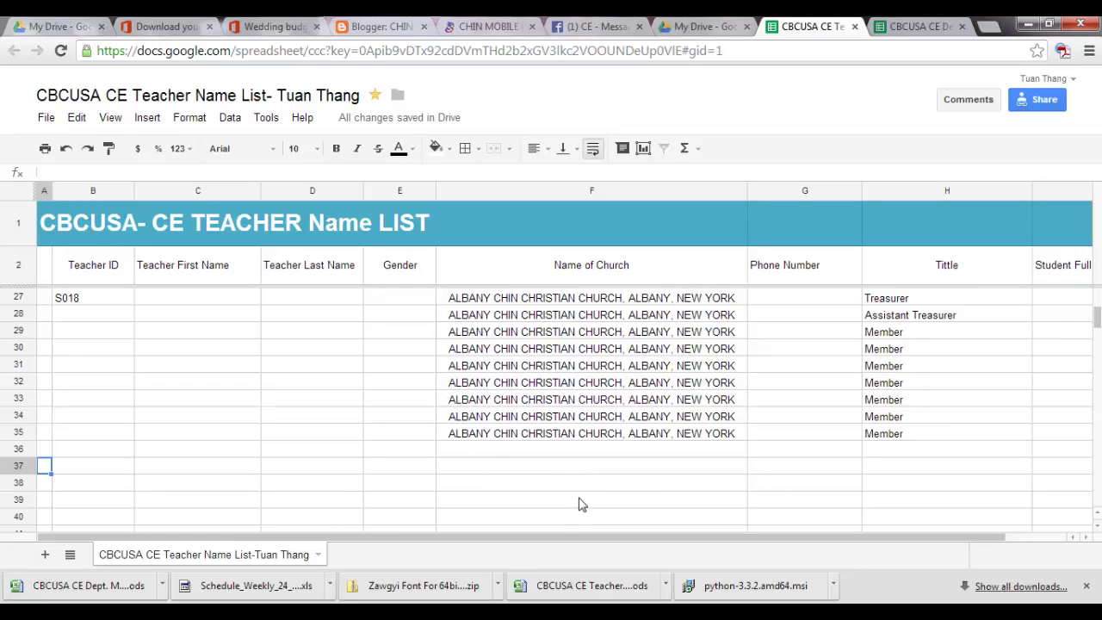
View the church list in the CBCUSA Members image on the desktop, and return to the teacher list spreadsheet
click(1027, 19)
click(976, 116)
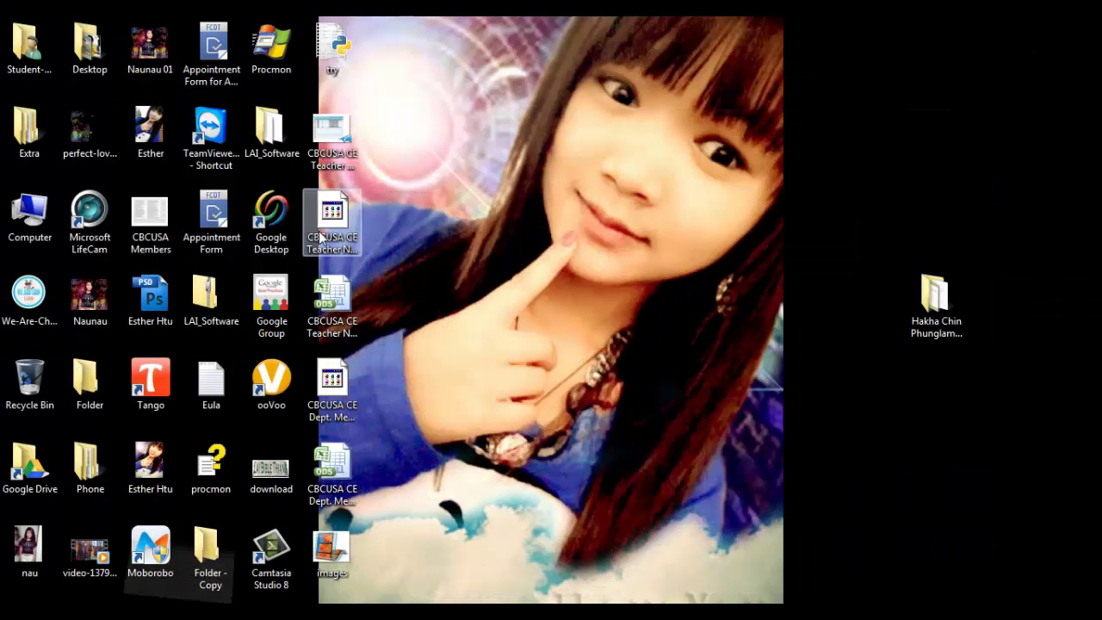
double_click(164, 237)
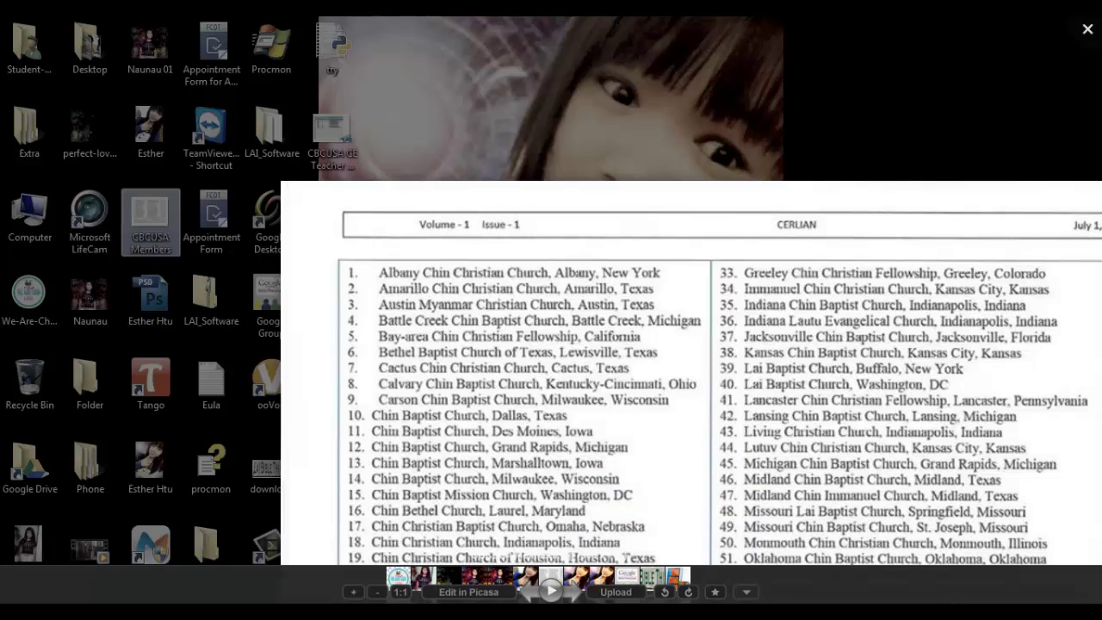
mouse_move(672, 610)
mouse_move(568, 609)
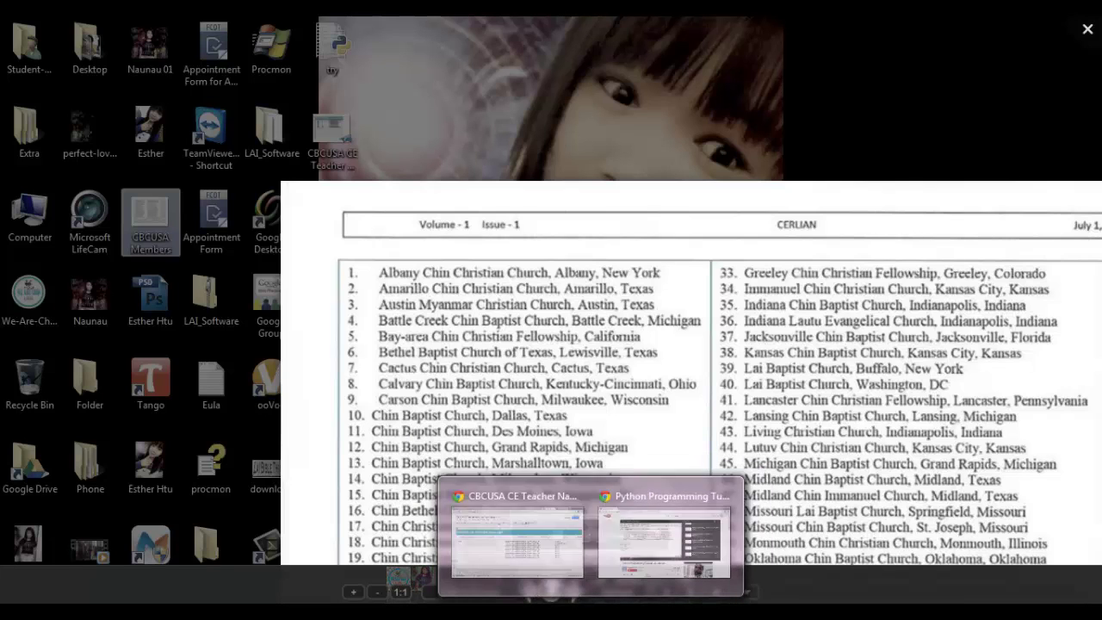
click(542, 582)
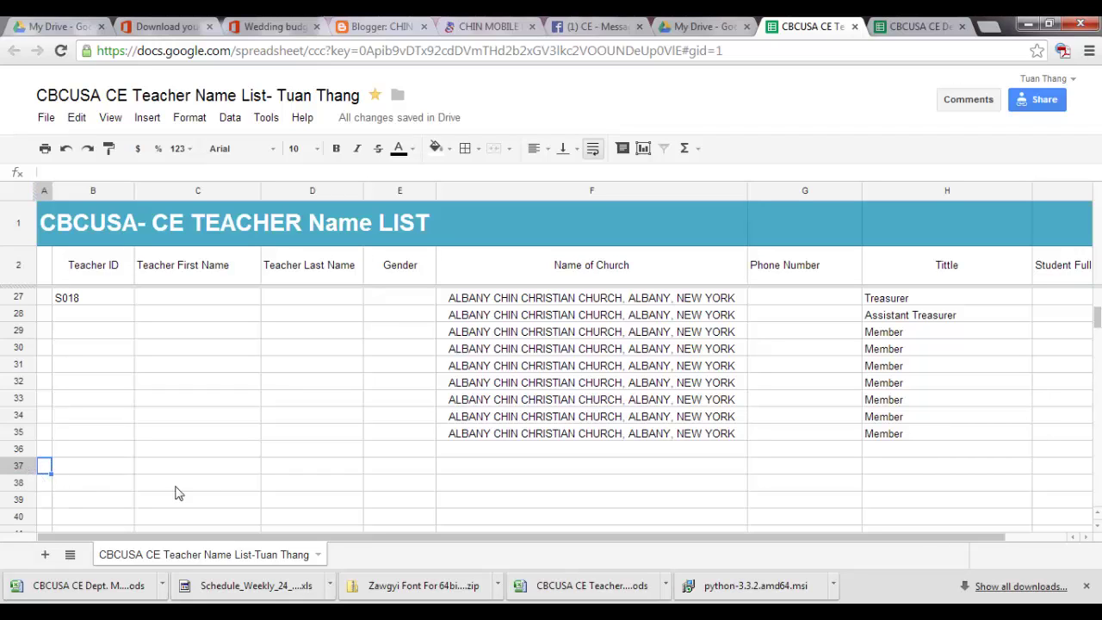
Merge all cells of rows 37 and 38 below the Albany church section into one
drag(17, 467, 14, 480)
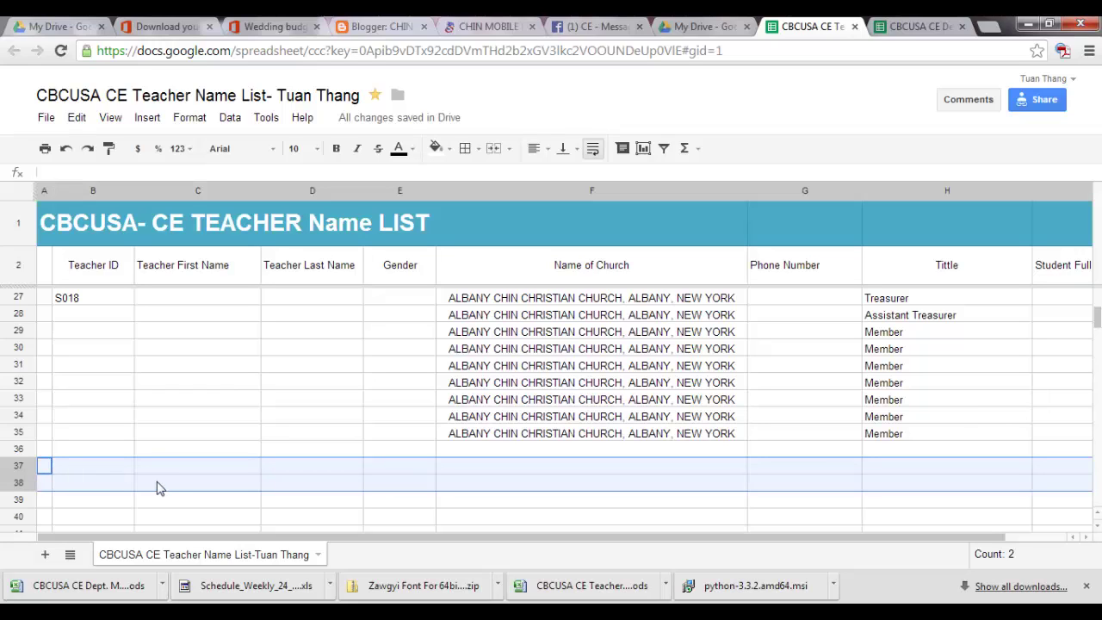
click(186, 120)
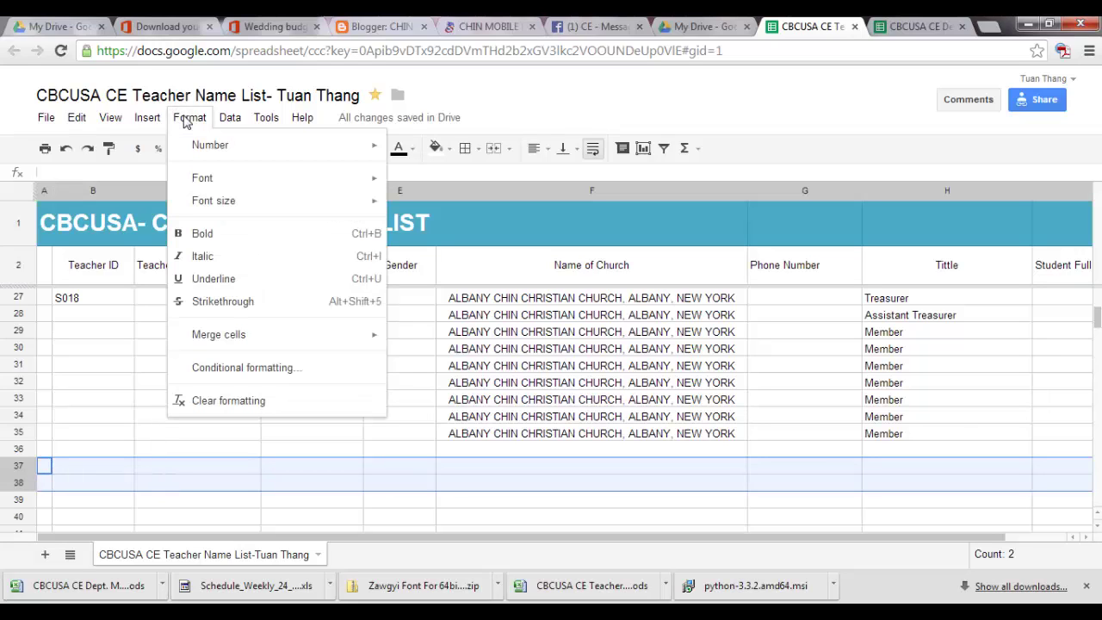
mouse_move(250, 338)
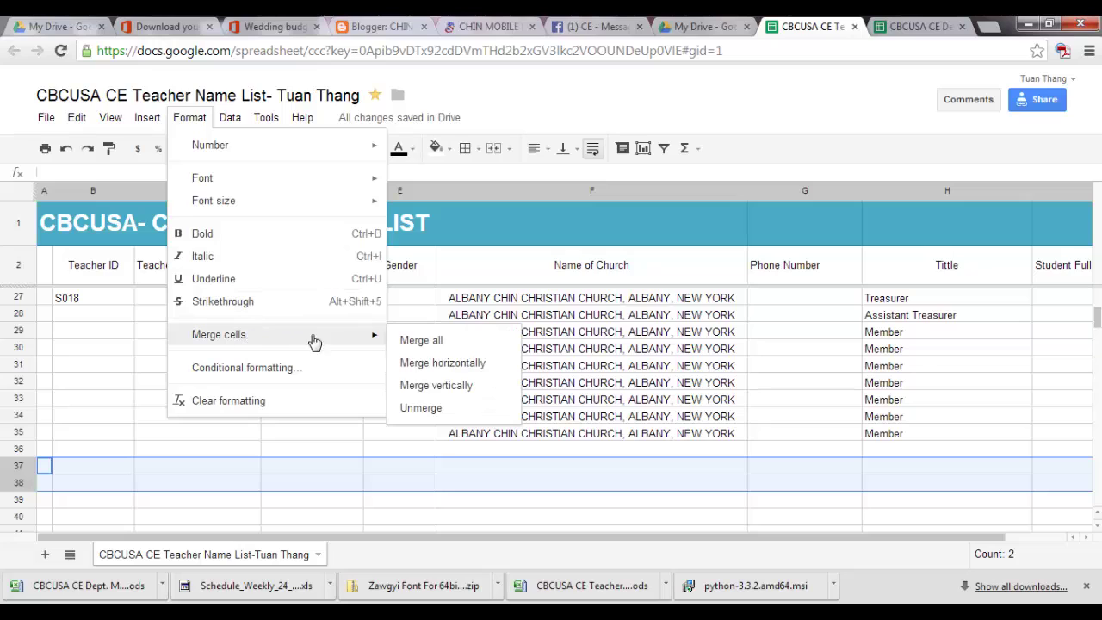
click(445, 341)
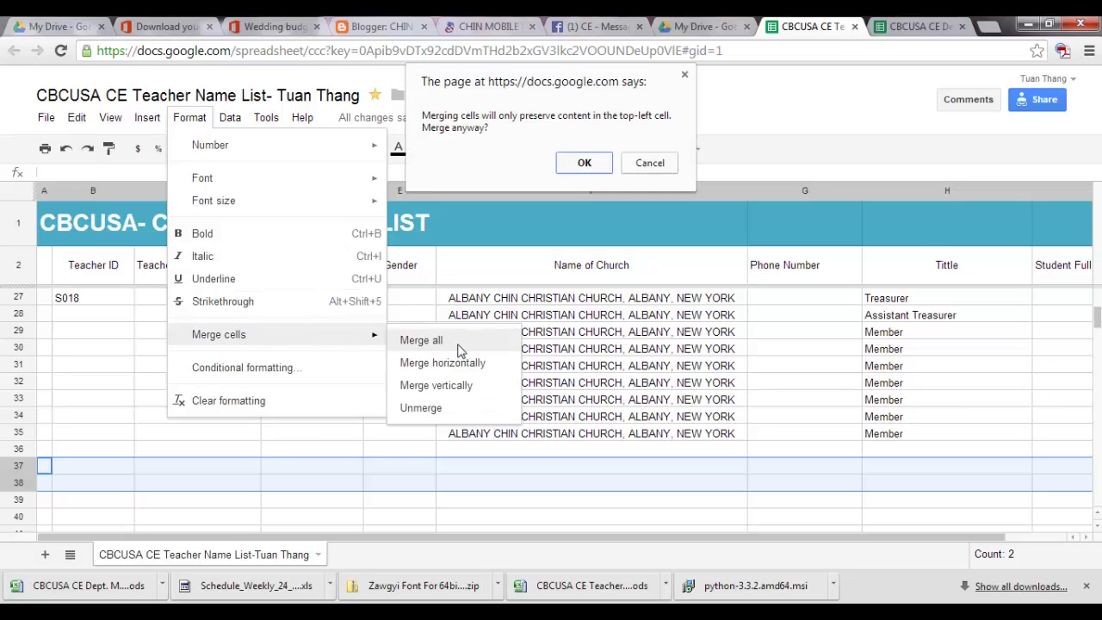
click(583, 162)
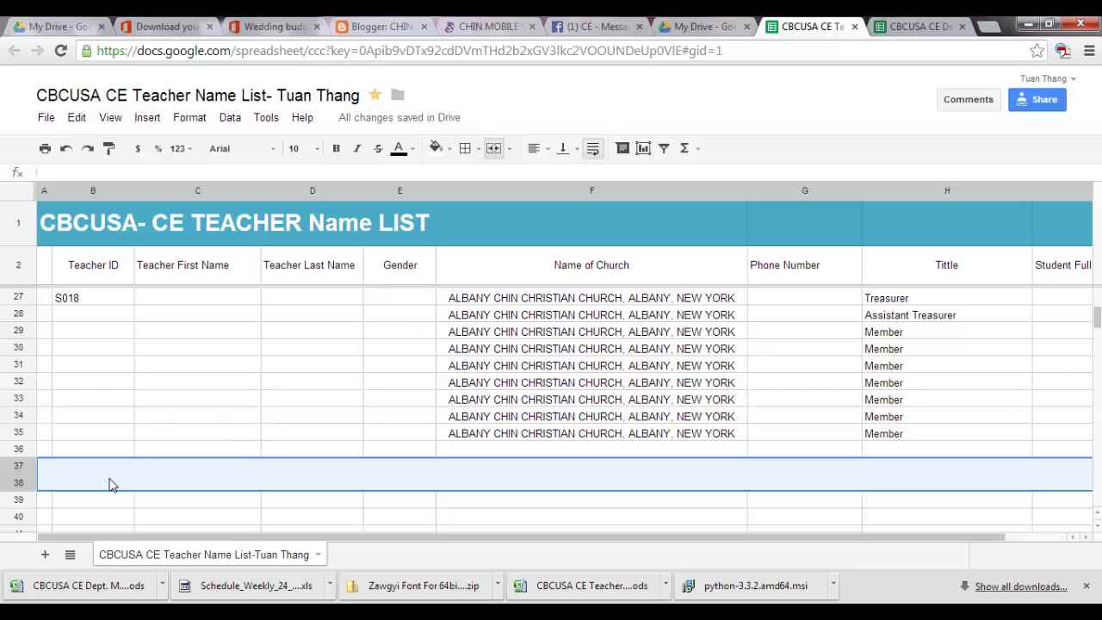
Enter "Chin Baptist Church, Dallas, Texas" as the church heading in the merged cell of rows 37 and 38
text(Chin)
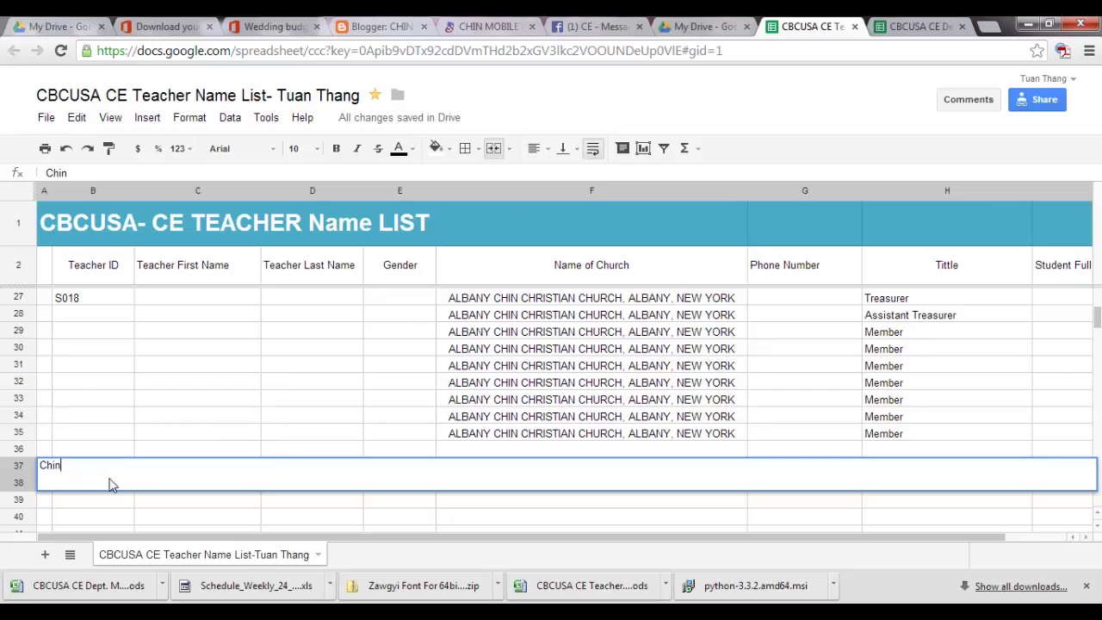
text( Baptist Church, Dallas, Texas)
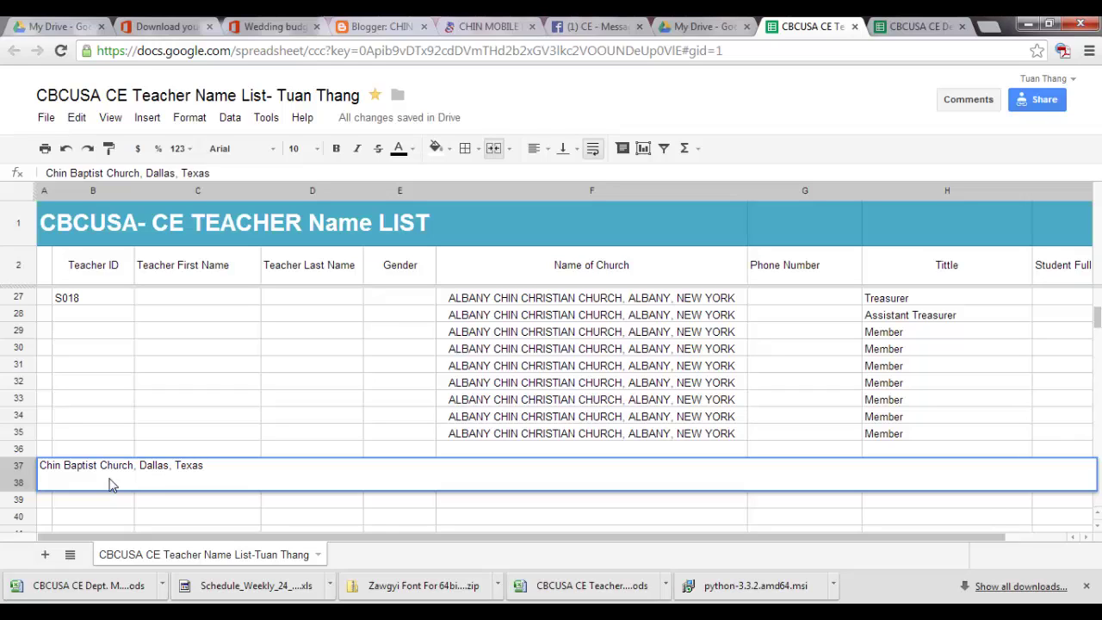
Format the Dallas church heading with font size 18 and the custom teal-blue text color
key(ctrl+a)
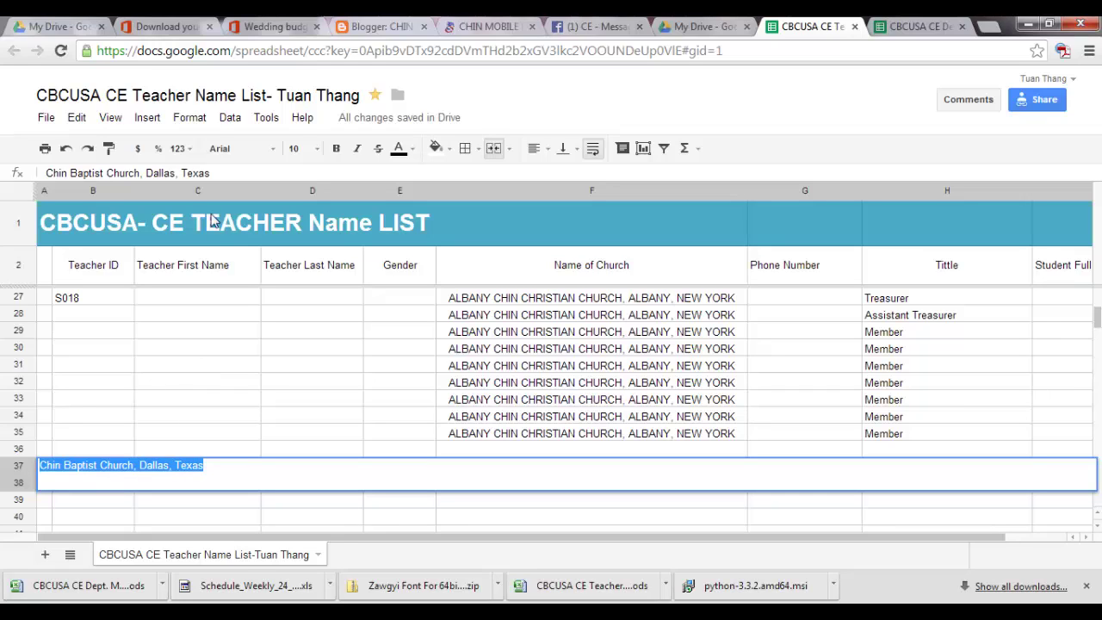
click(293, 148)
click(318, 154)
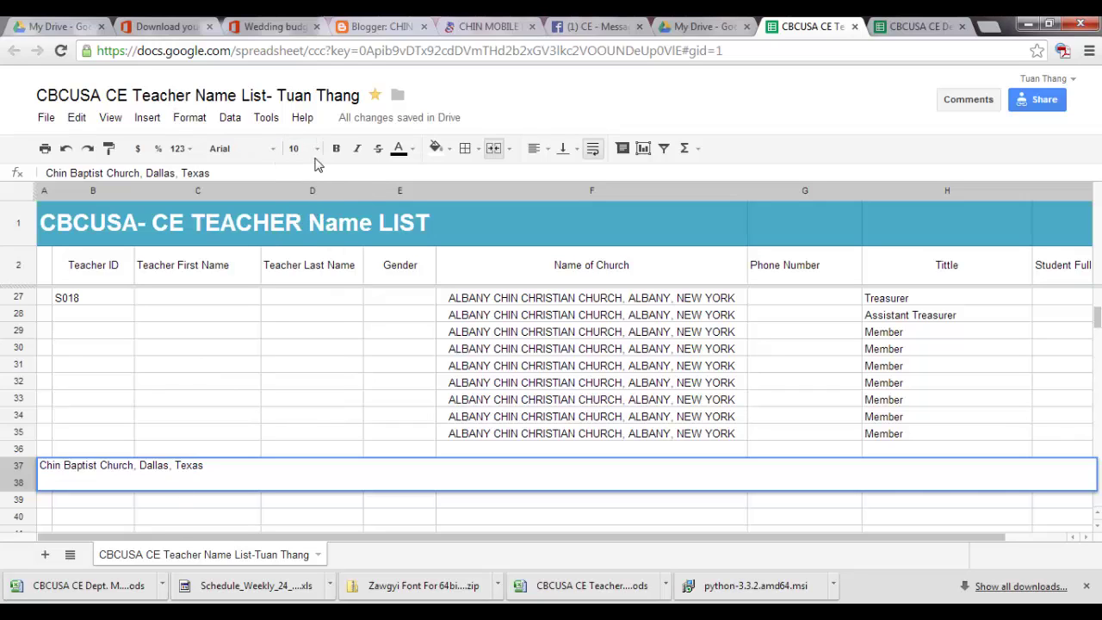
click(317, 153)
click(310, 356)
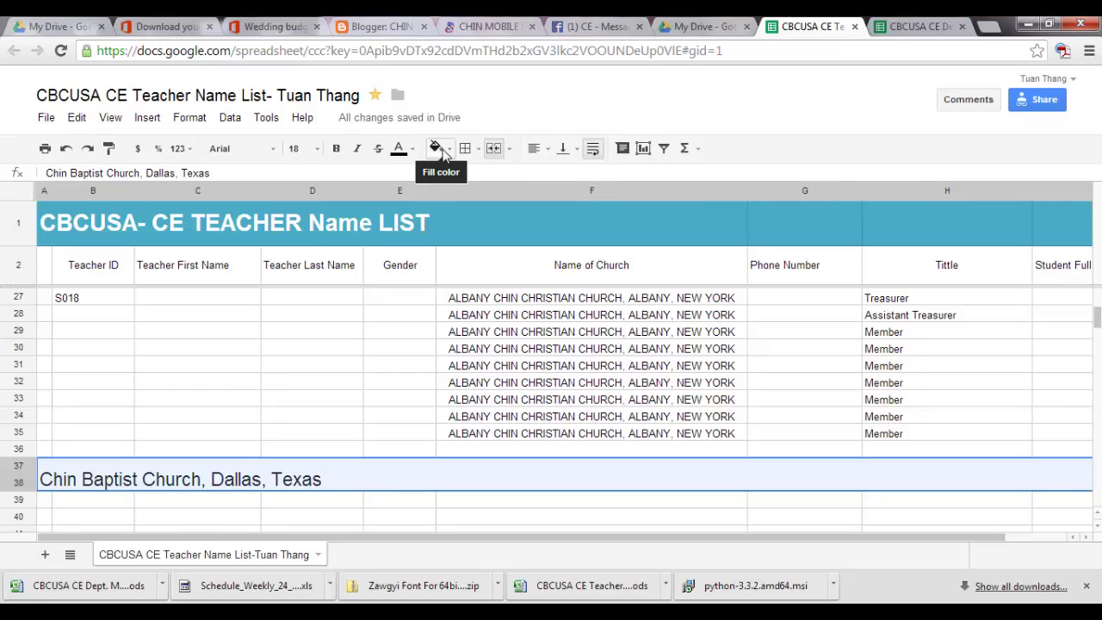
click(411, 151)
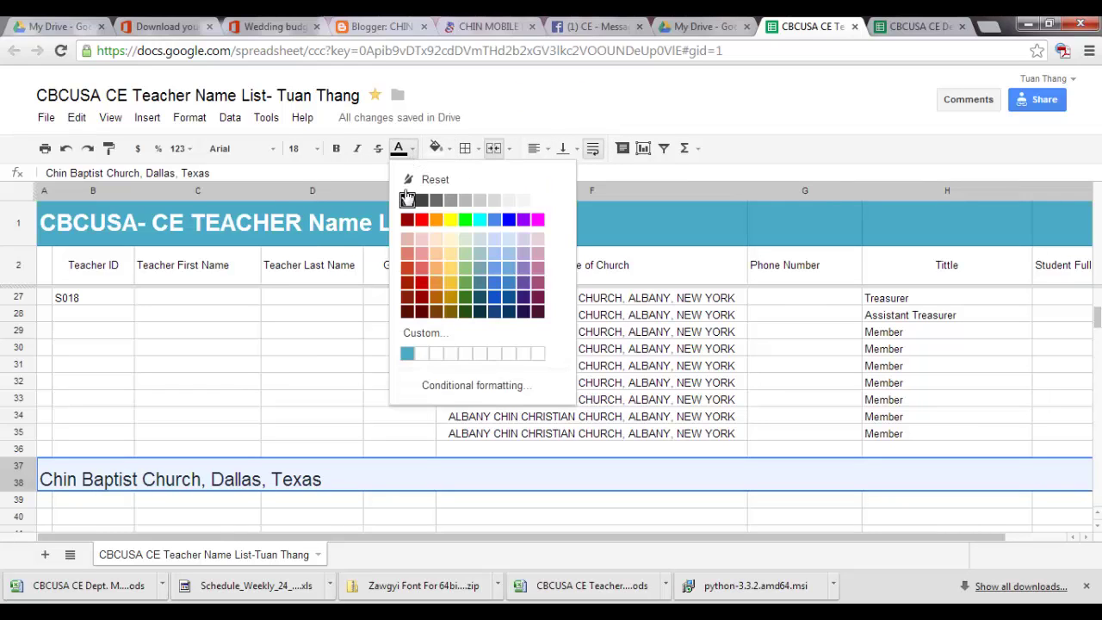
click(408, 354)
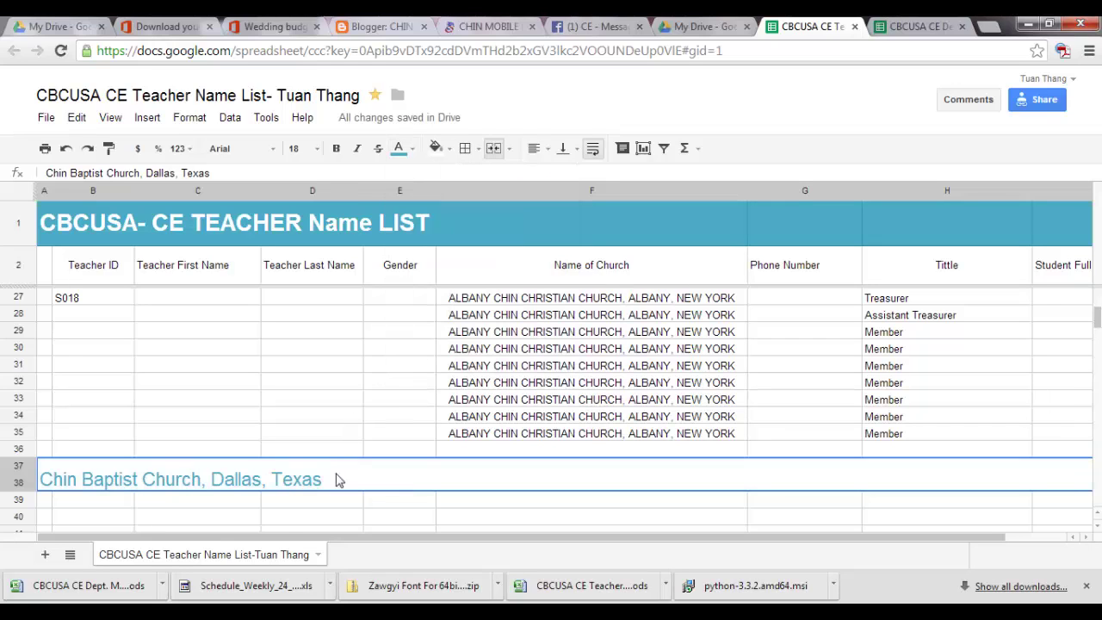
Look over the Albany church section, its Teacher ID cells and the rows around the Dallas heading
scroll(109, 514, down, 1)
scroll(97, 486, up, 4)
scroll(73, 396, down, 1)
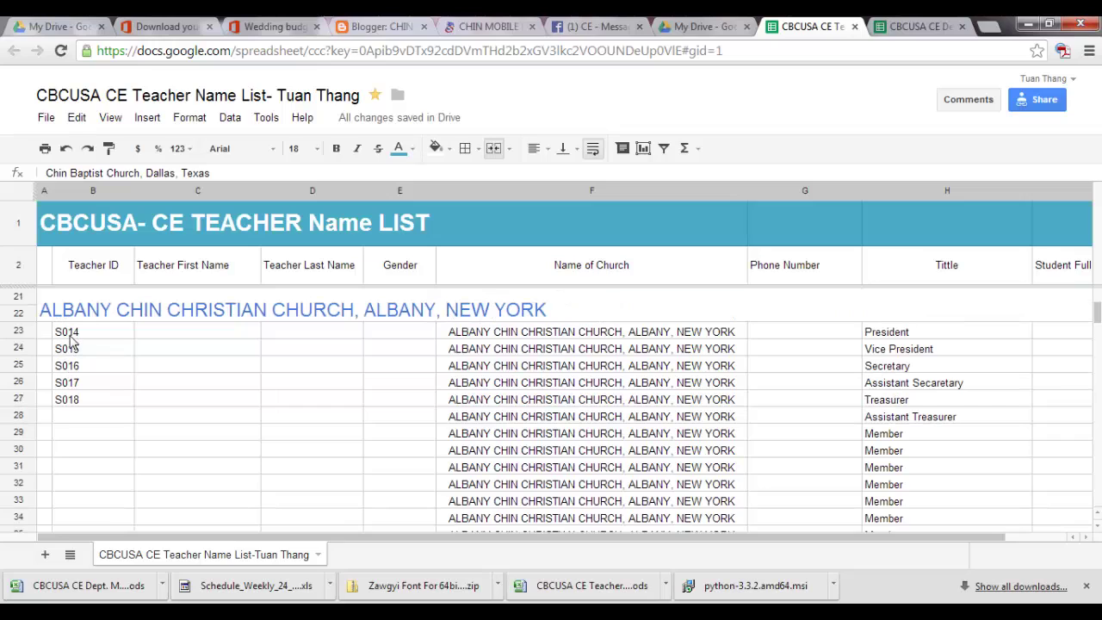
scroll(103, 374, down, 1)
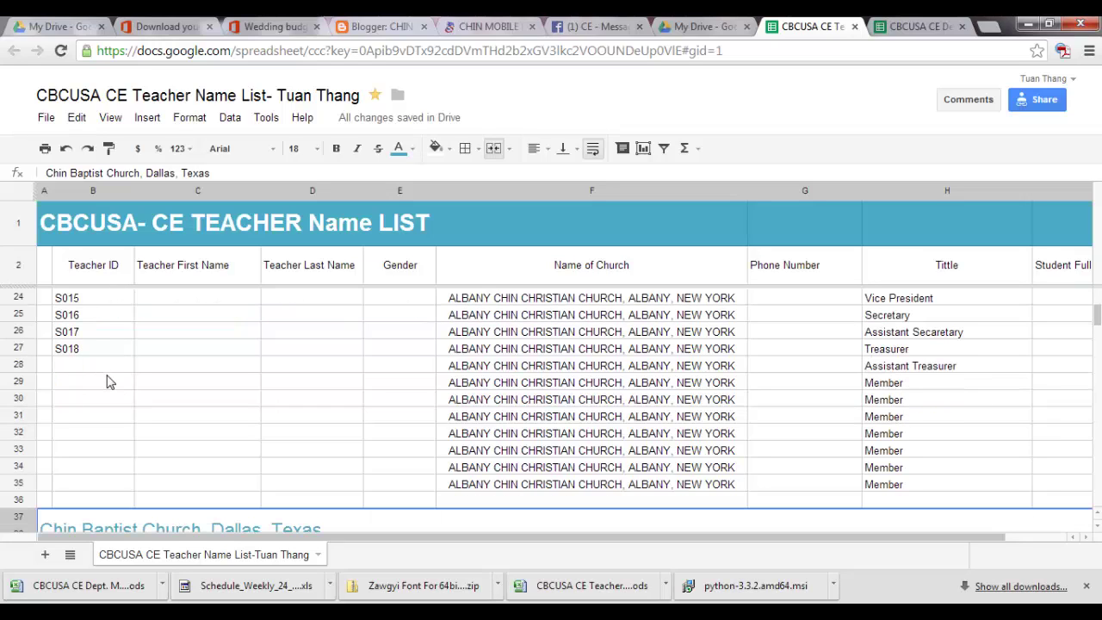
click(76, 367)
key(Down)
key(Down)
key(Down)
key(Down)
key(Down)
key(Down)
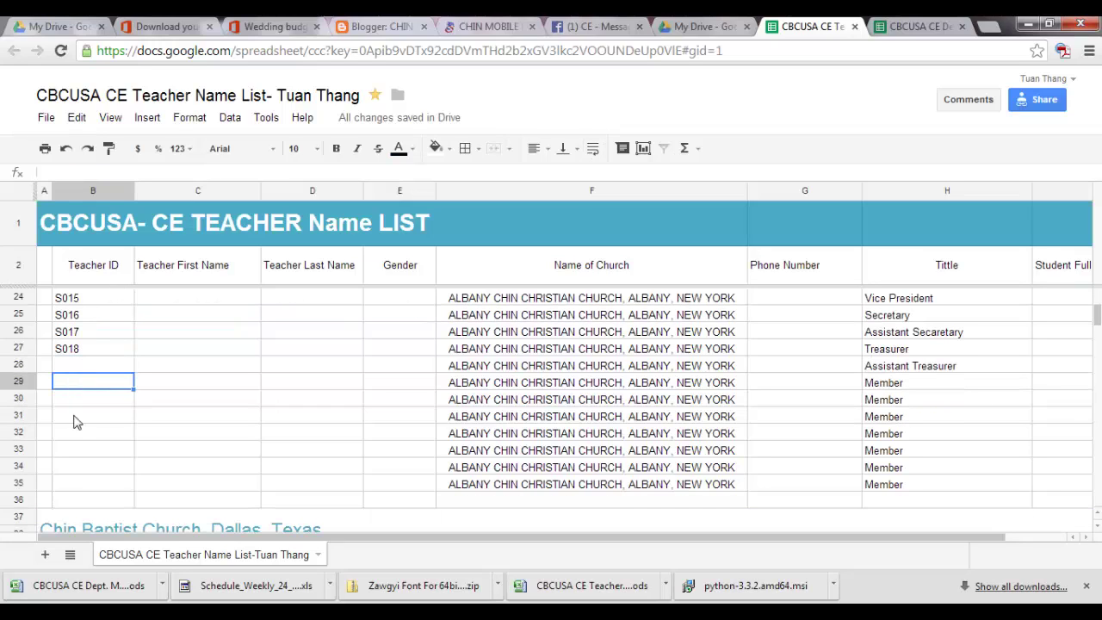
scroll(76, 447, down, 3)
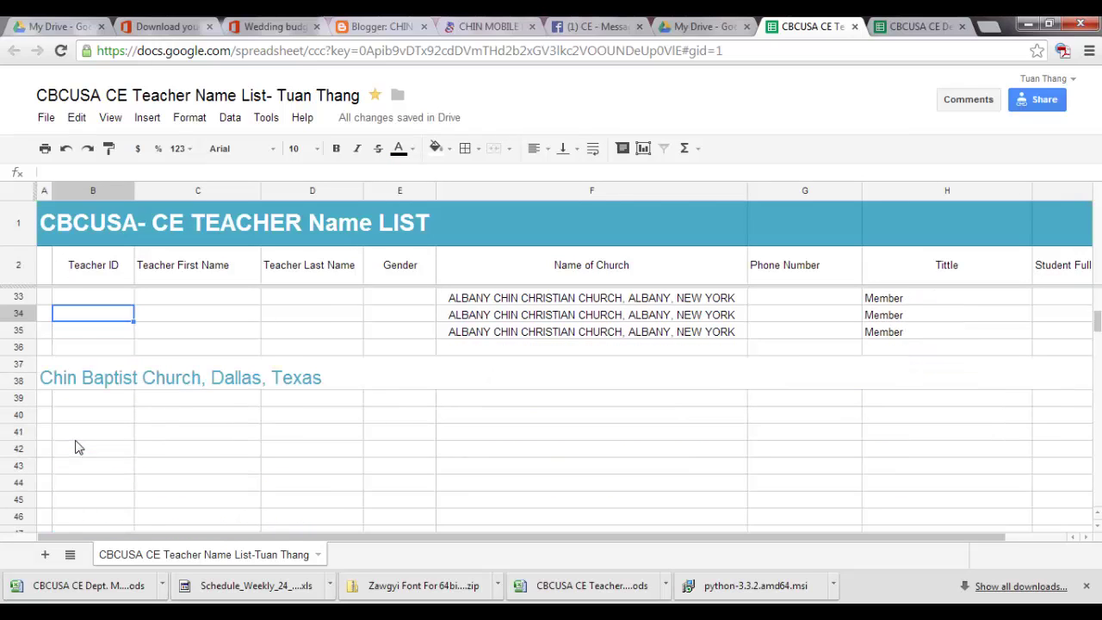
scroll(76, 443, up, 2)
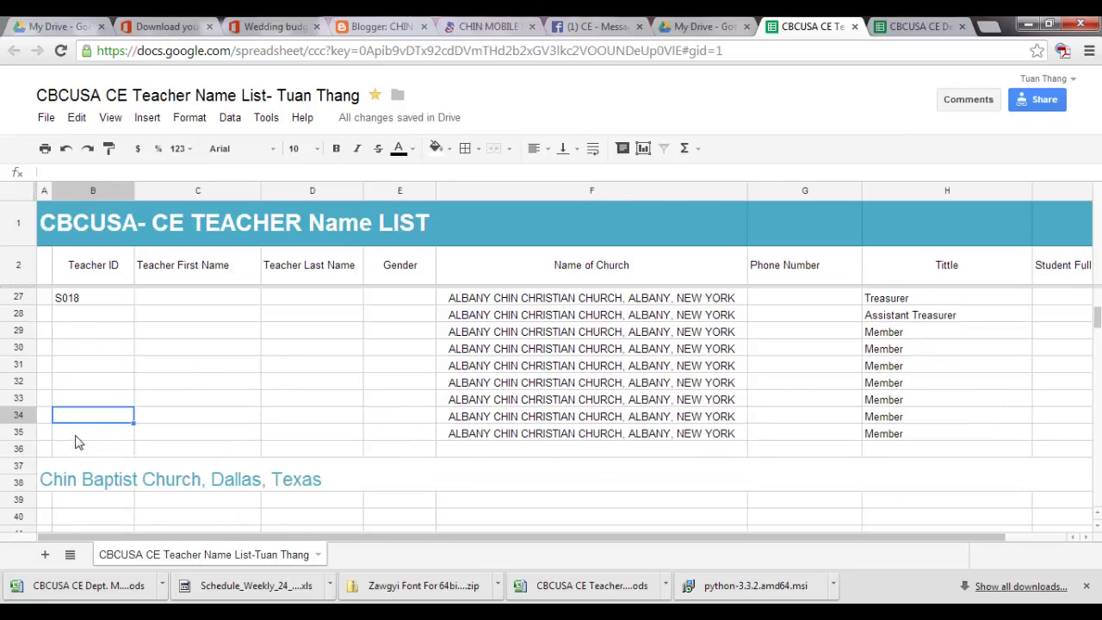
Enter "Chin Baptist Church, Dallas, Texas" as the name of church in F39
click(458, 508)
text(Chin)
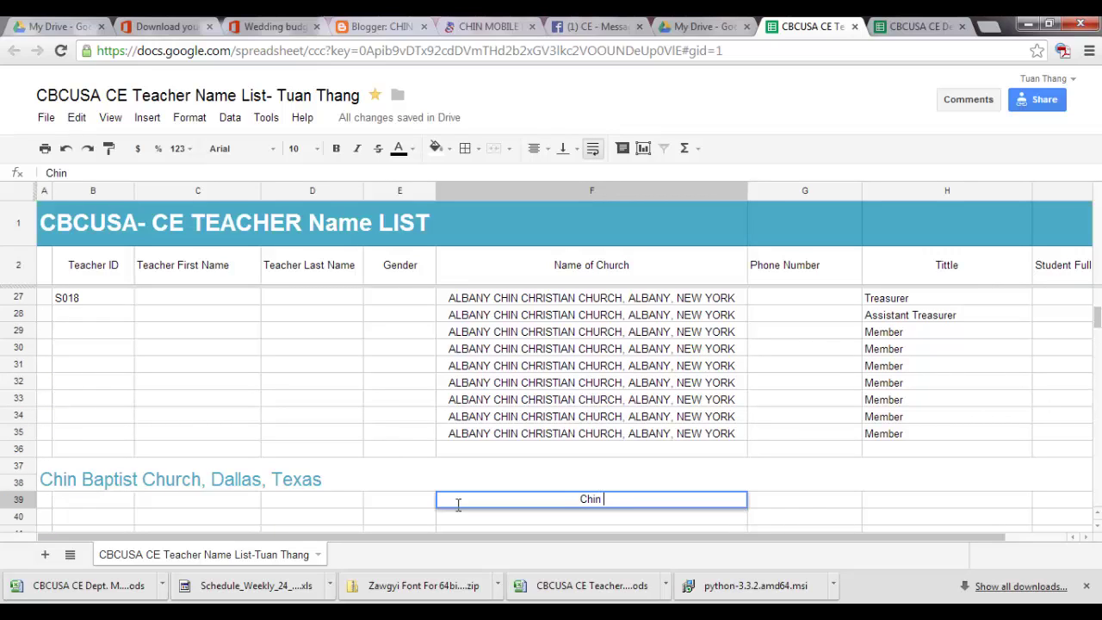
text( Baptist Chur)
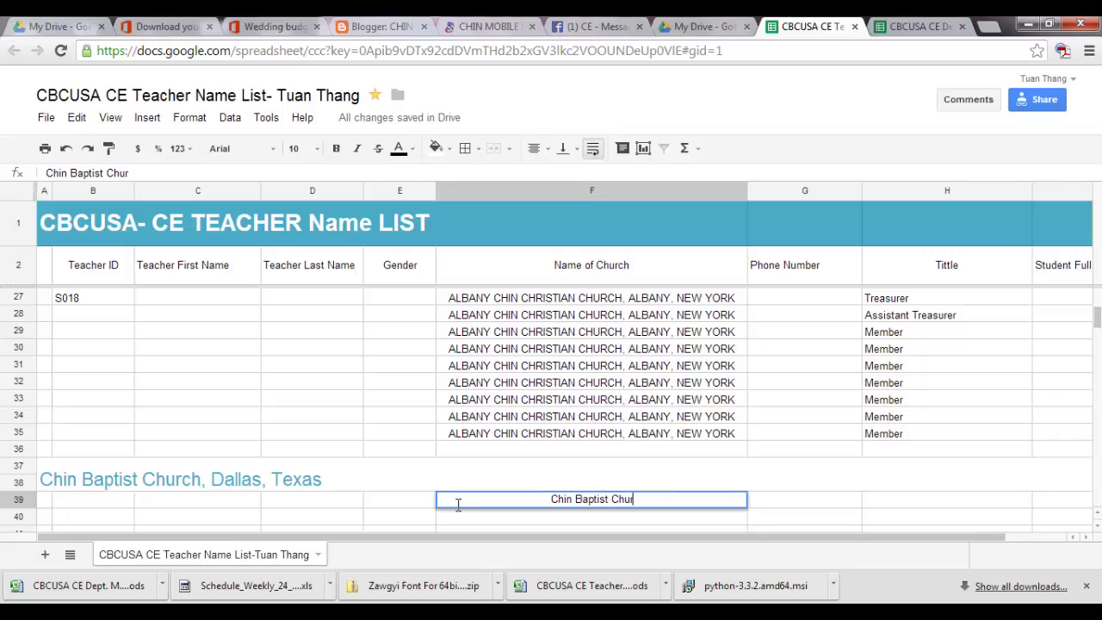
text(ch, a)
key(BackSpace)
text(Dallas)
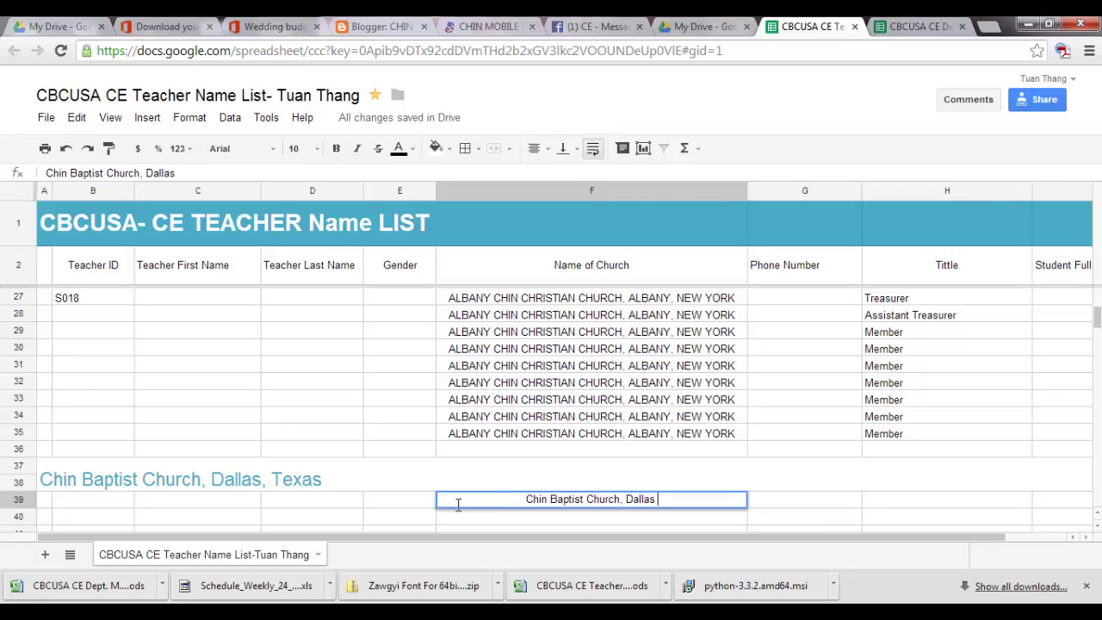
key(BackSpace)
text(, Texas)
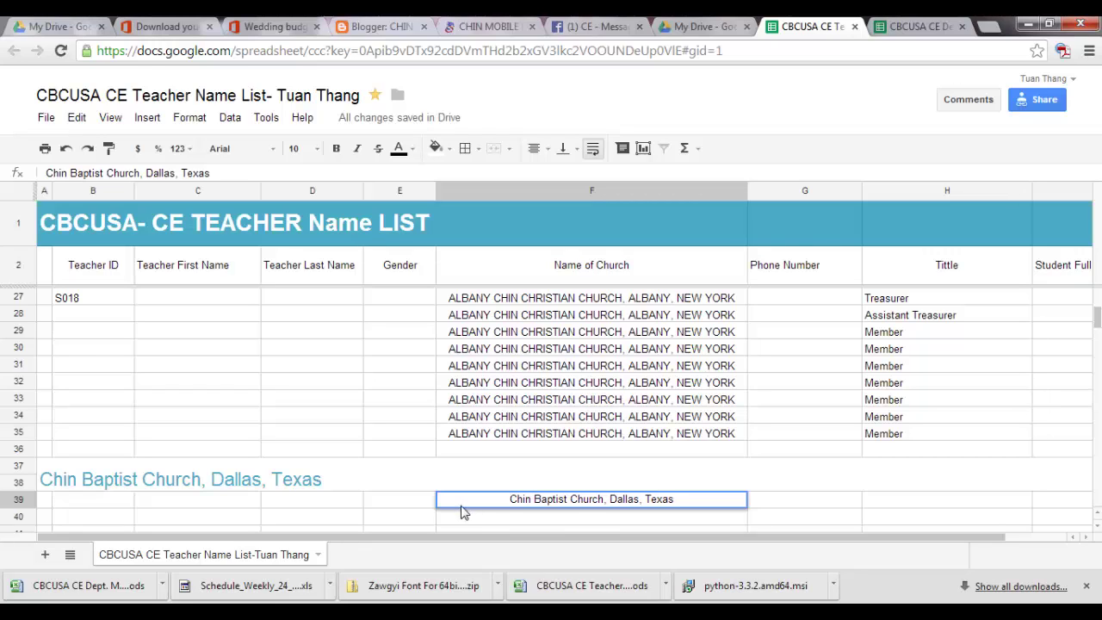
click(662, 519)
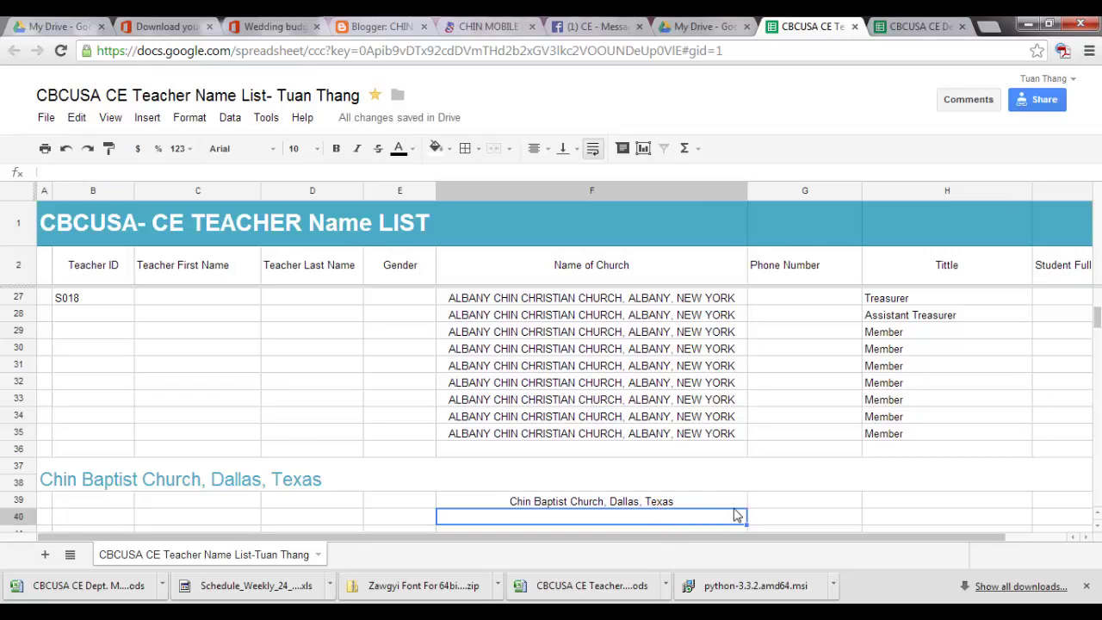
Close the downloads bar and fill the church name from F39 down the Name of Church column through row 56
scroll(731, 513, down, 3)
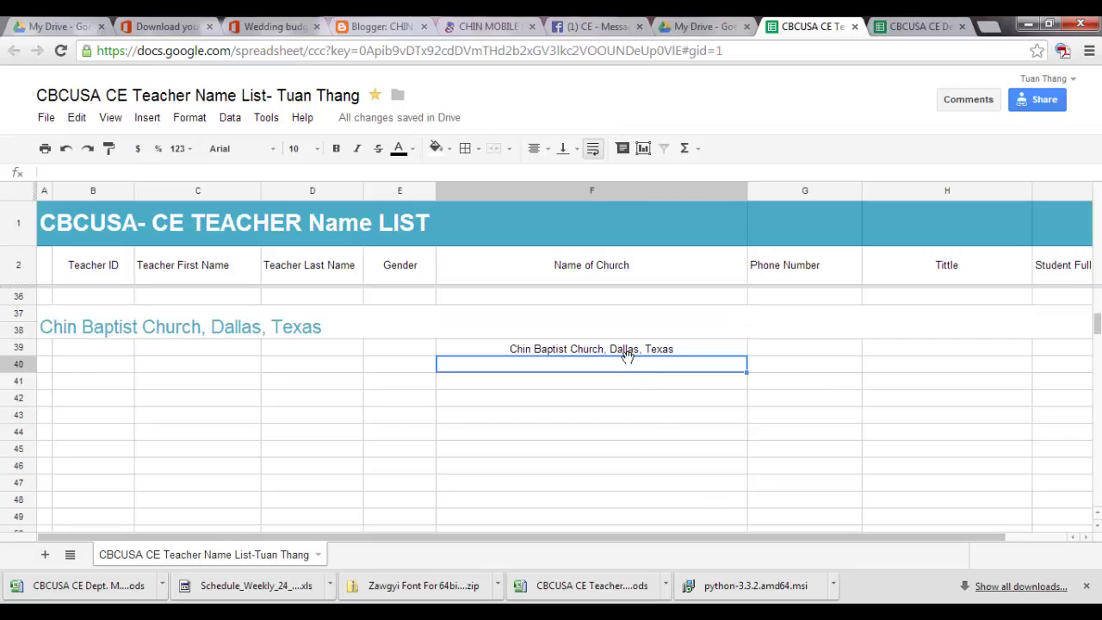
click(1083, 587)
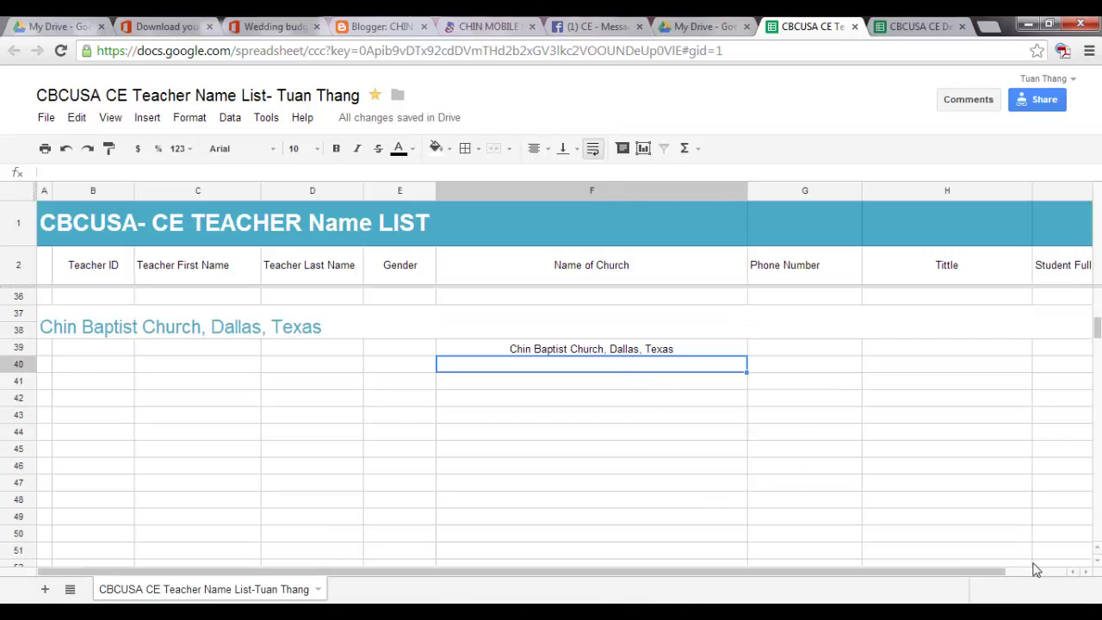
click(558, 353)
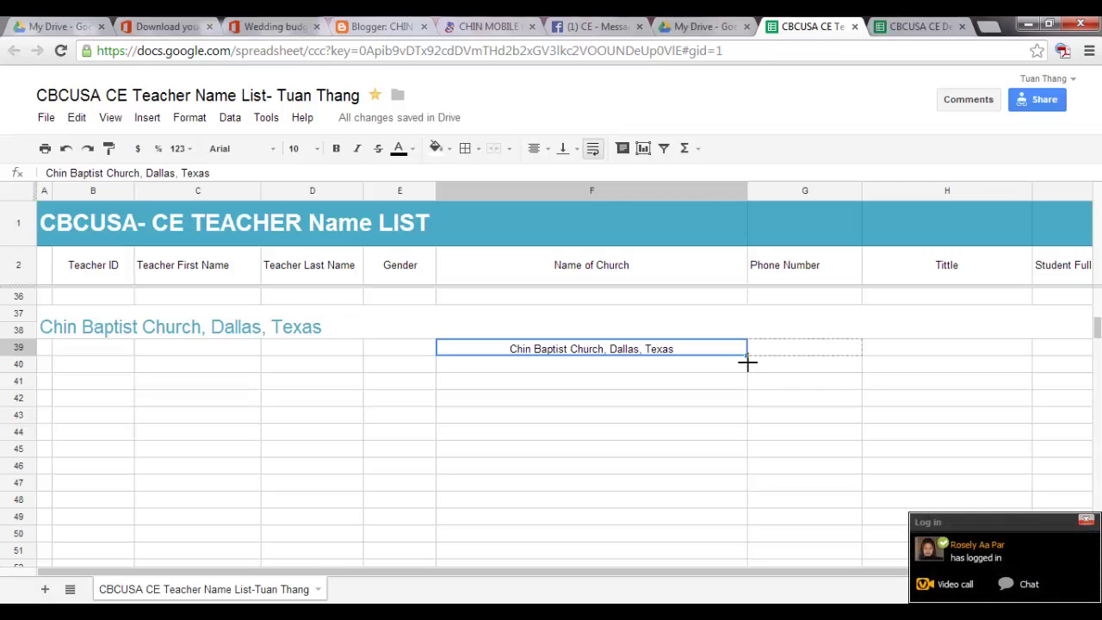
drag(747, 353, 748, 556)
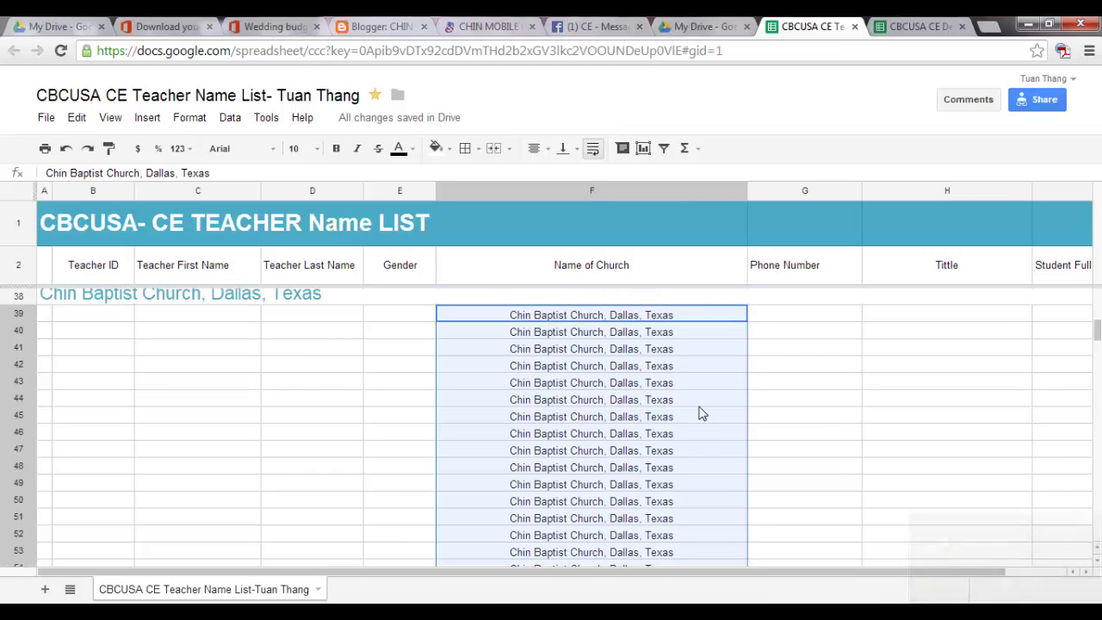
Clear the extra Dallas church names from cells F53 to F56
click(608, 454)
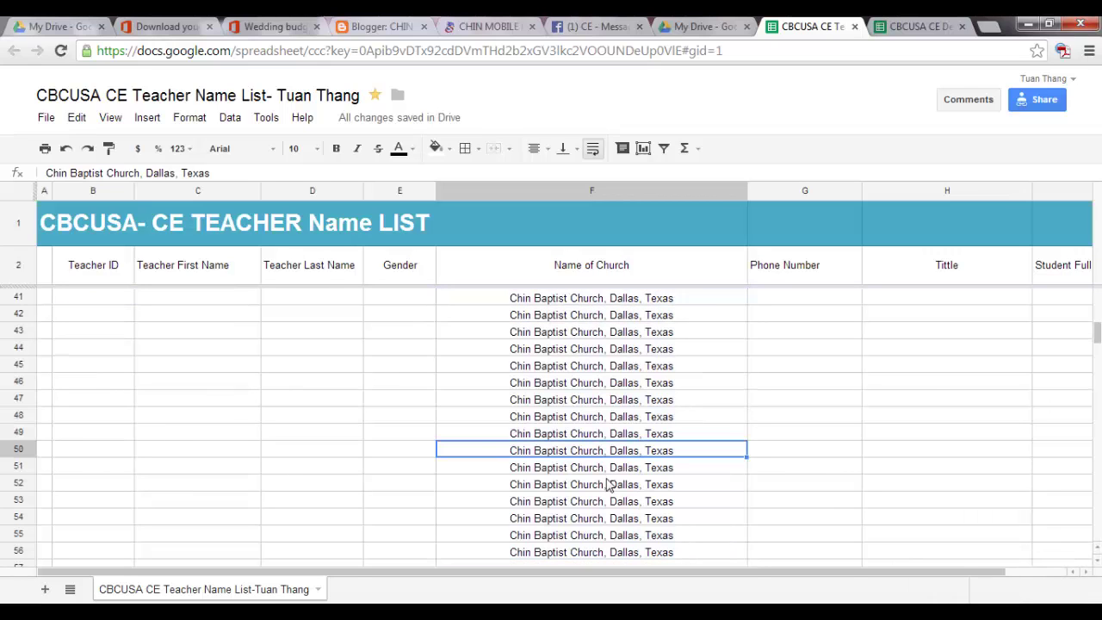
click(608, 501)
shift+click(696, 556)
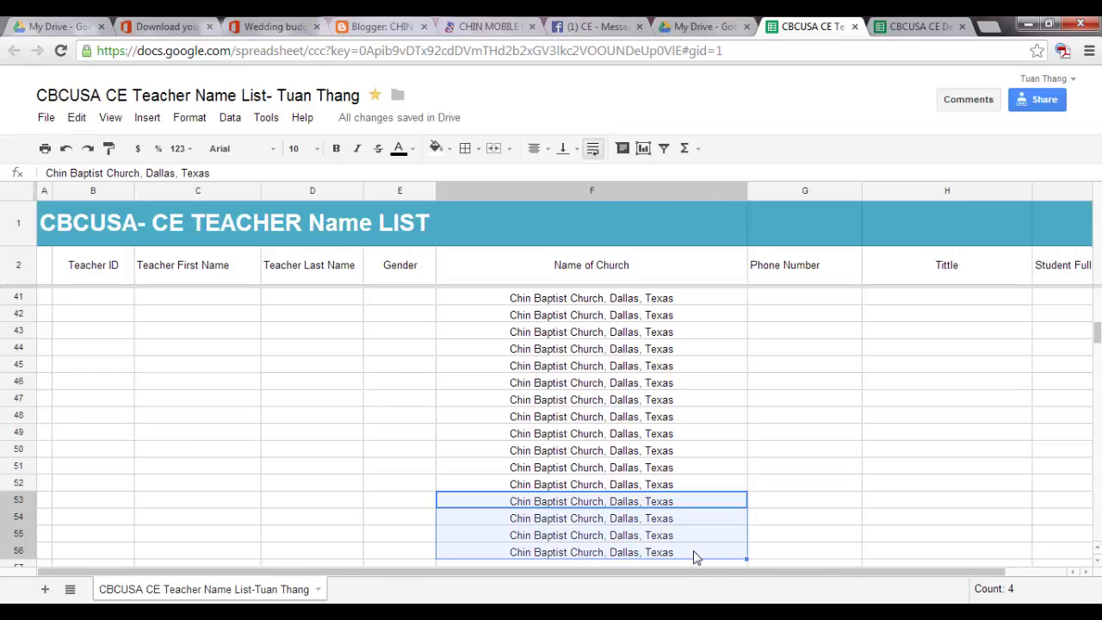
key(Delete)
Copy the Albany section's titles from President down to the last Member, cells H23 to H35
scroll(777, 425, up, 4)
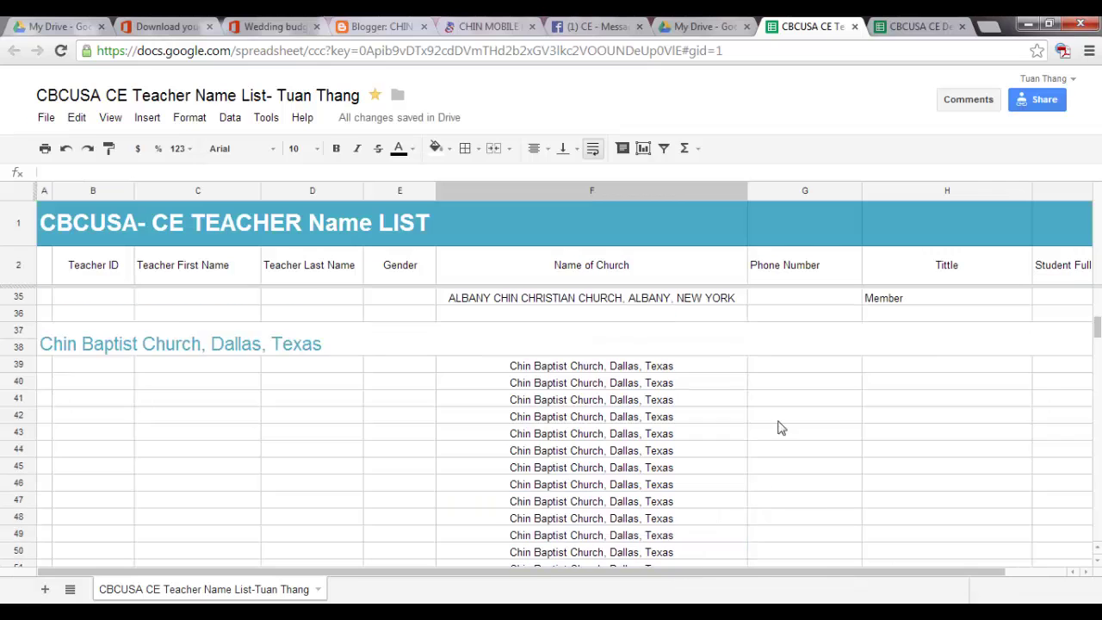
scroll(800, 388, up, 5)
click(902, 451)
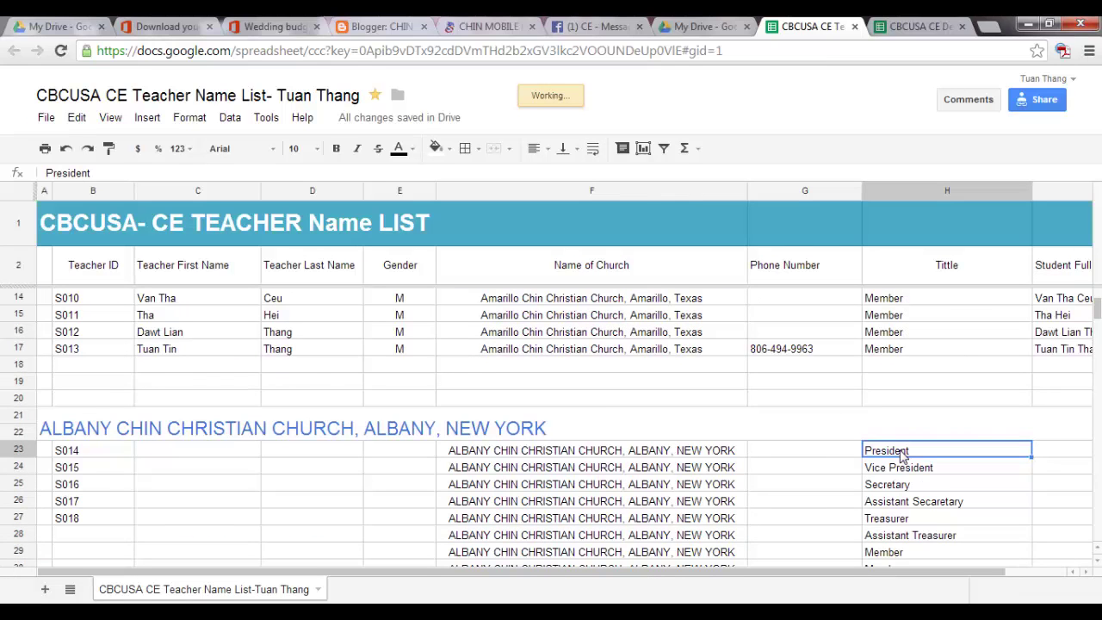
scroll(902, 455, down, 1)
scroll(939, 429, down, 1)
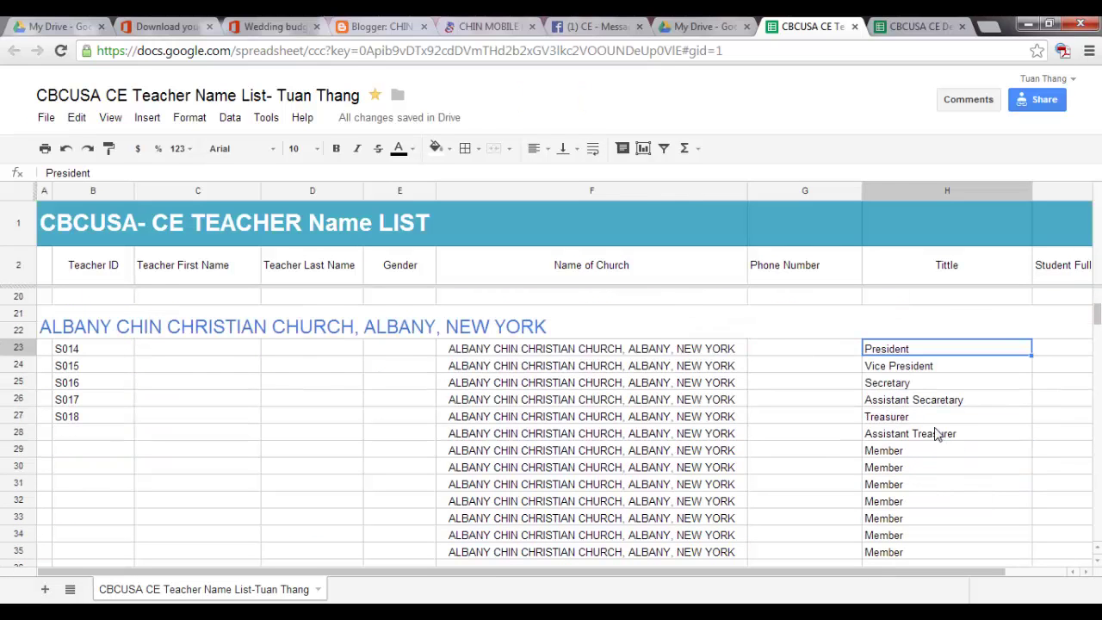
scroll(934, 422, up, 1)
scroll(934, 328, down, 1)
scroll(935, 457, down, 1)
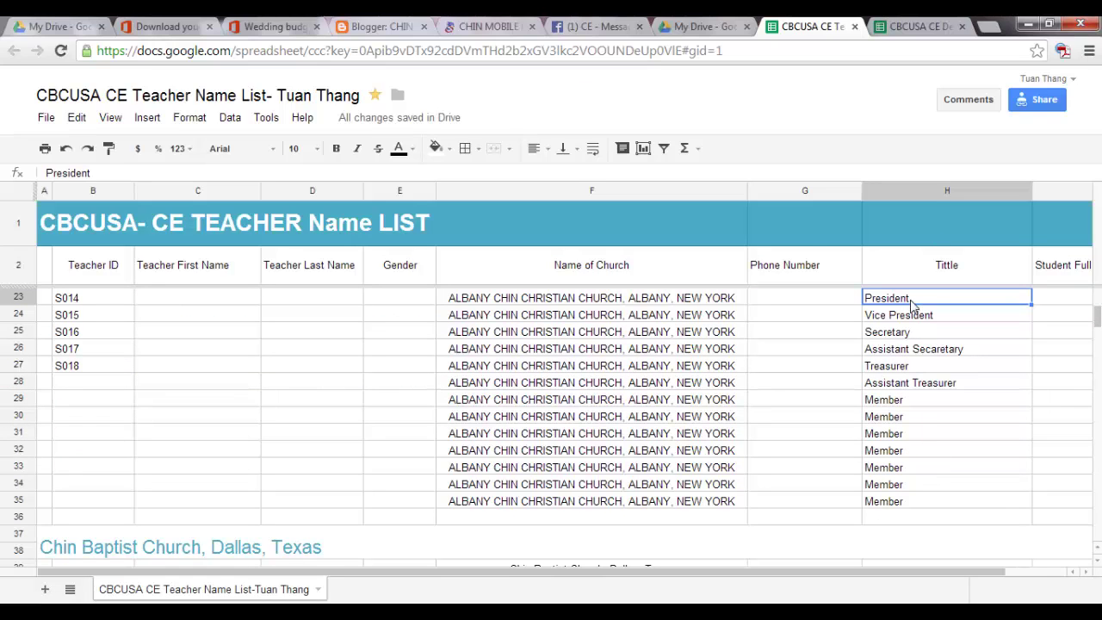
shift+click(976, 504)
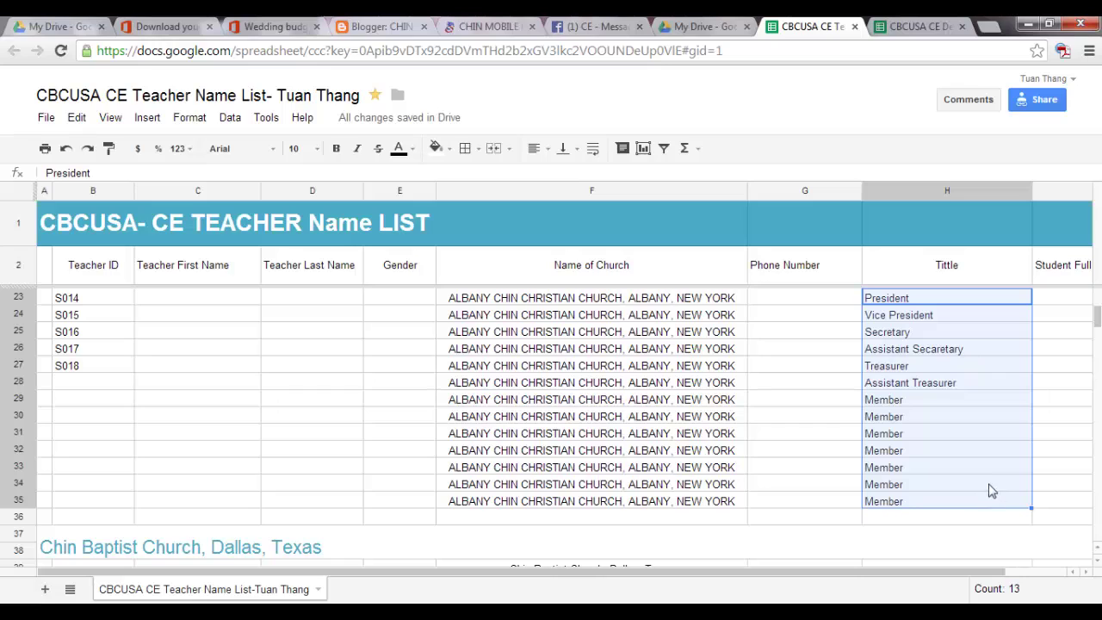
right_click(982, 452)
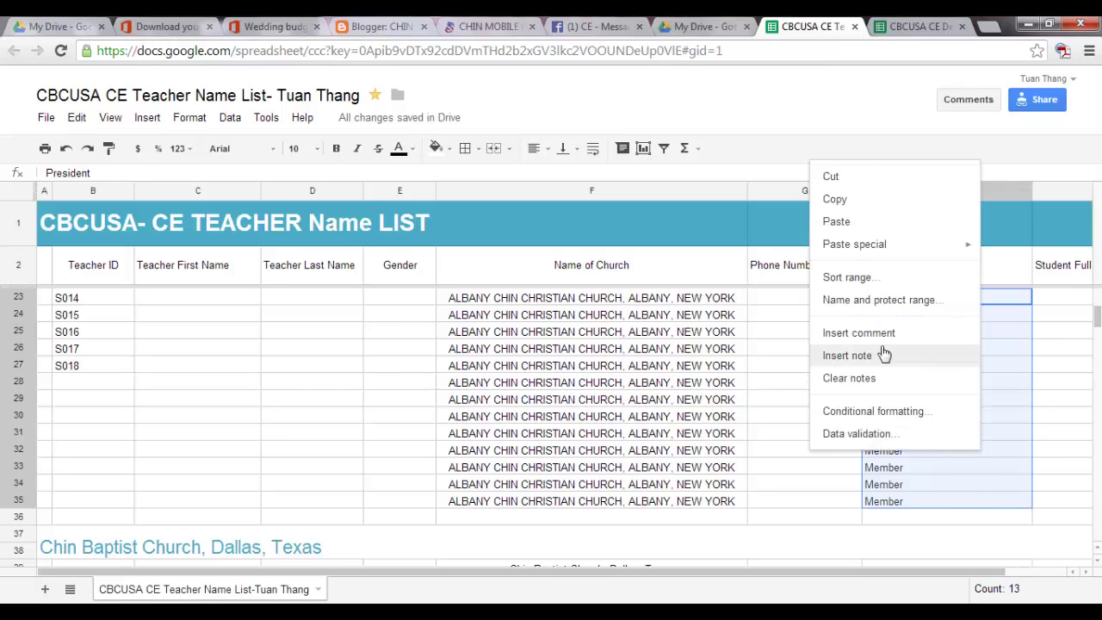
click(852, 203)
Paste the copied titles into the Tittle column of the Dallas section starting at H39, and check the pasted rows
scroll(877, 398, down, 3)
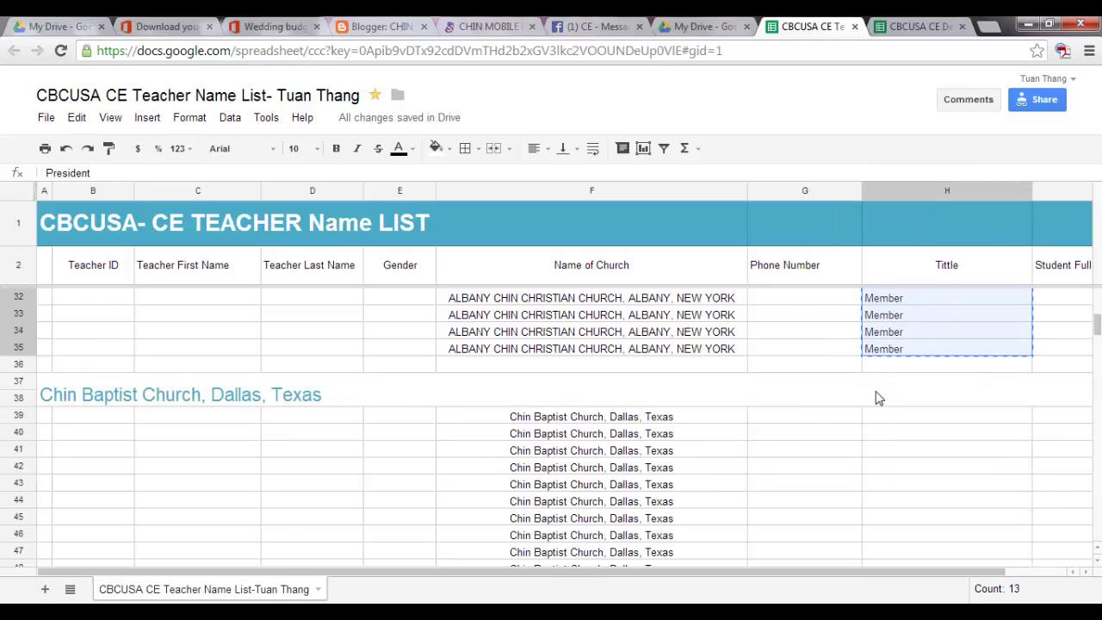
click(889, 419)
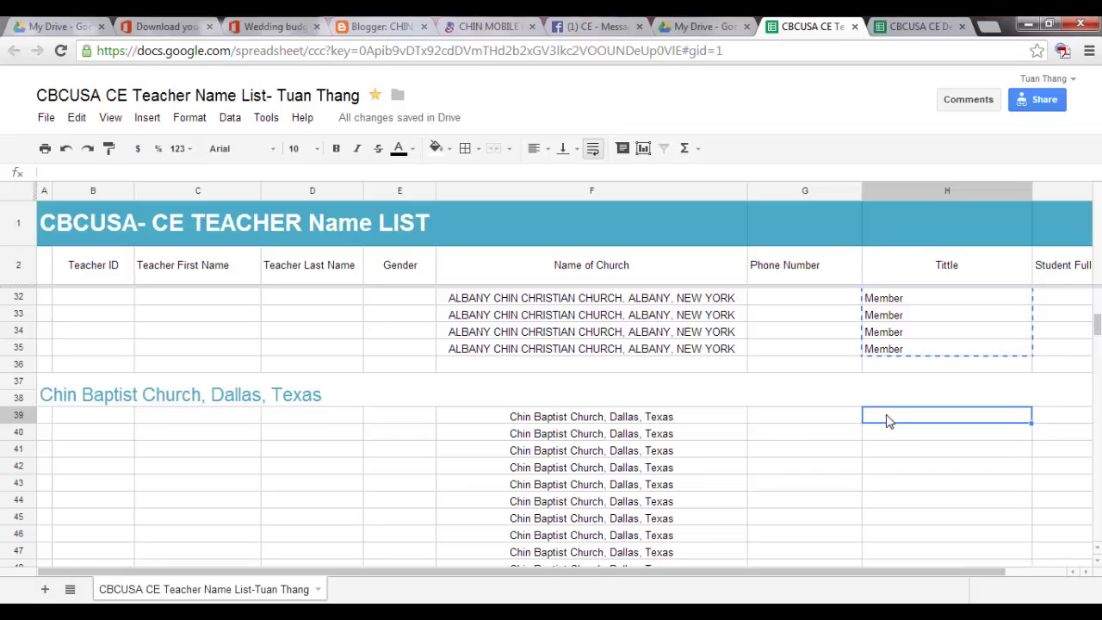
right_click(889, 419)
click(929, 219)
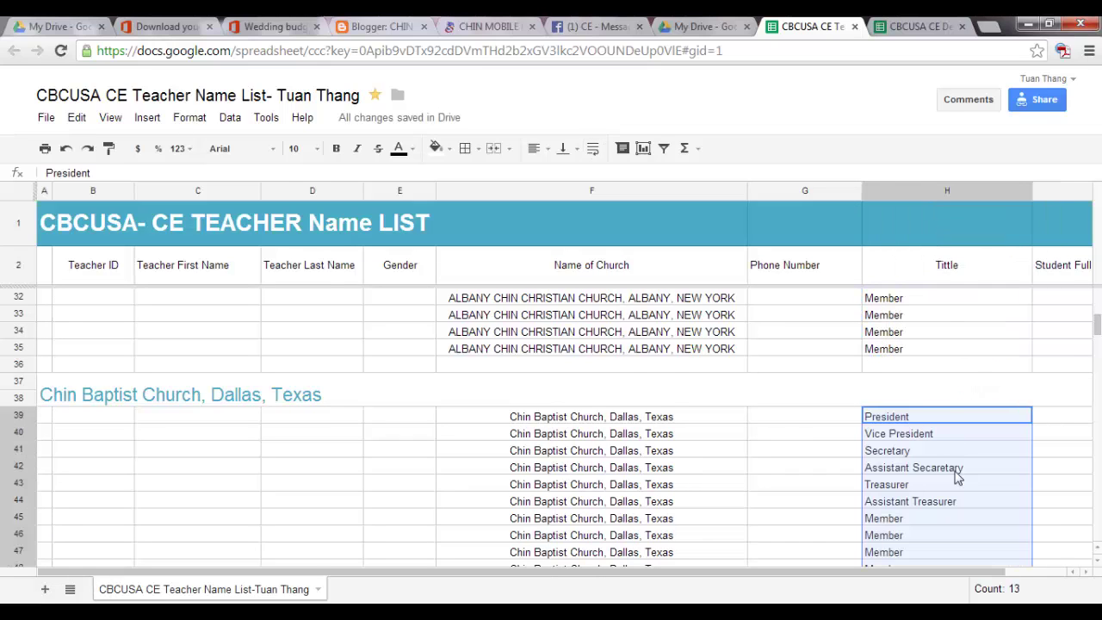
scroll(958, 477, down, 3)
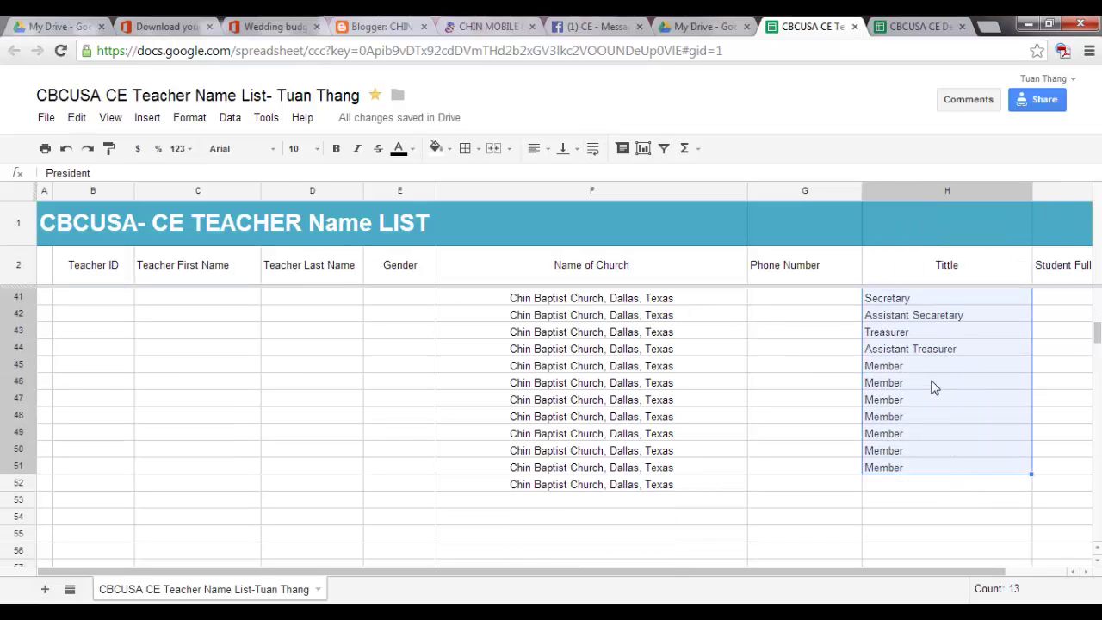
scroll(931, 382, up, 1)
scroll(866, 350, up, 1)
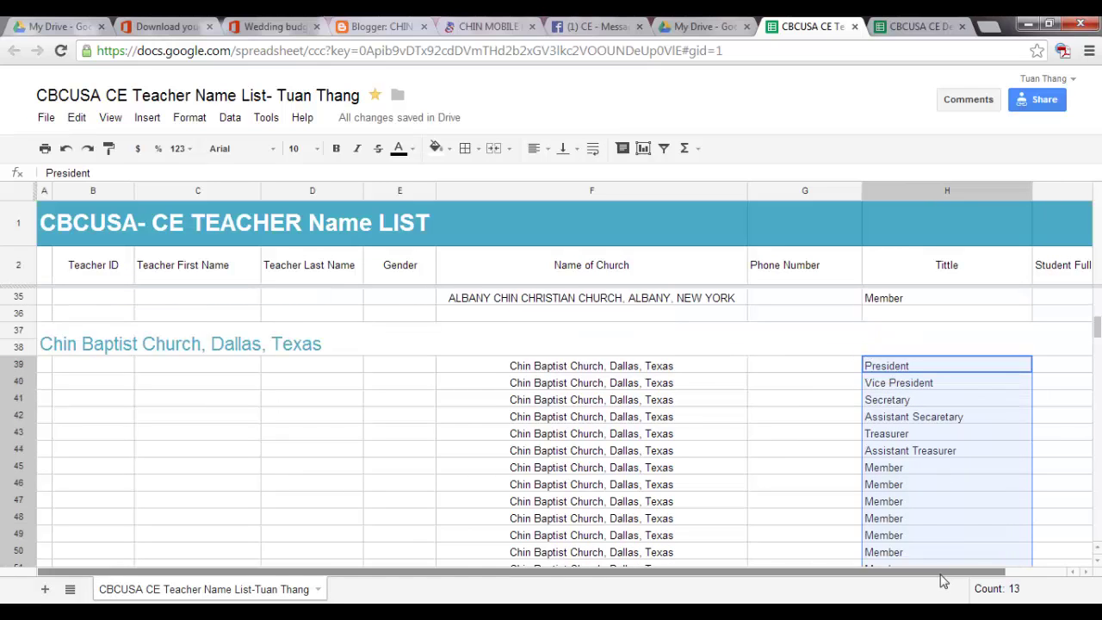
scroll(812, 439, up, 9)
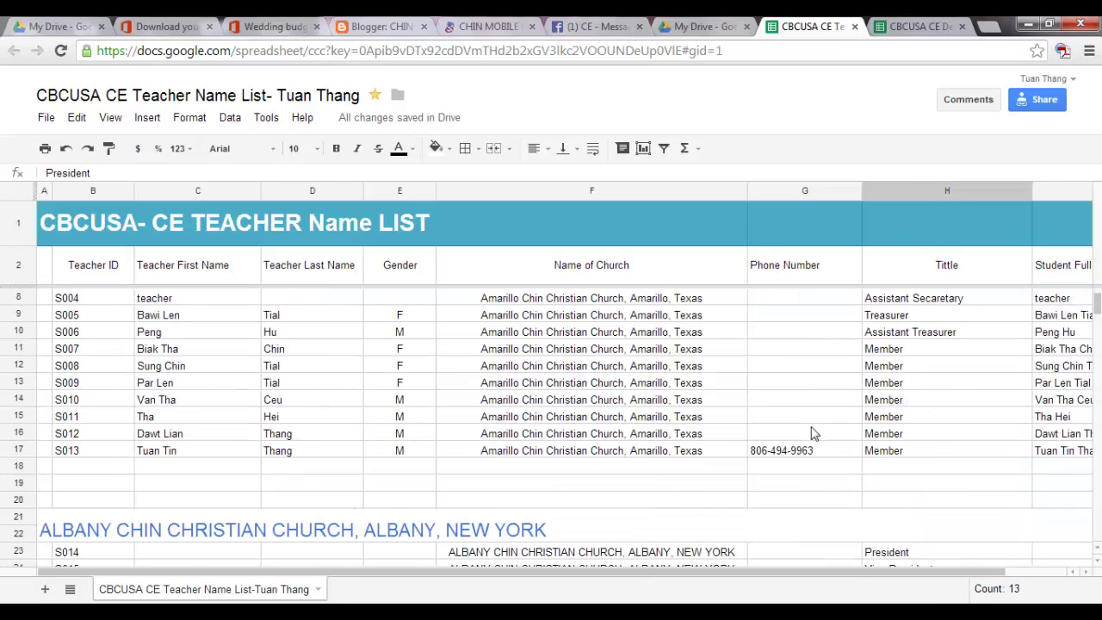
Enter a placeholder phone number in cell G51 for the last Member row of the Dallas section
click(809, 443)
scroll(809, 430, down, 12)
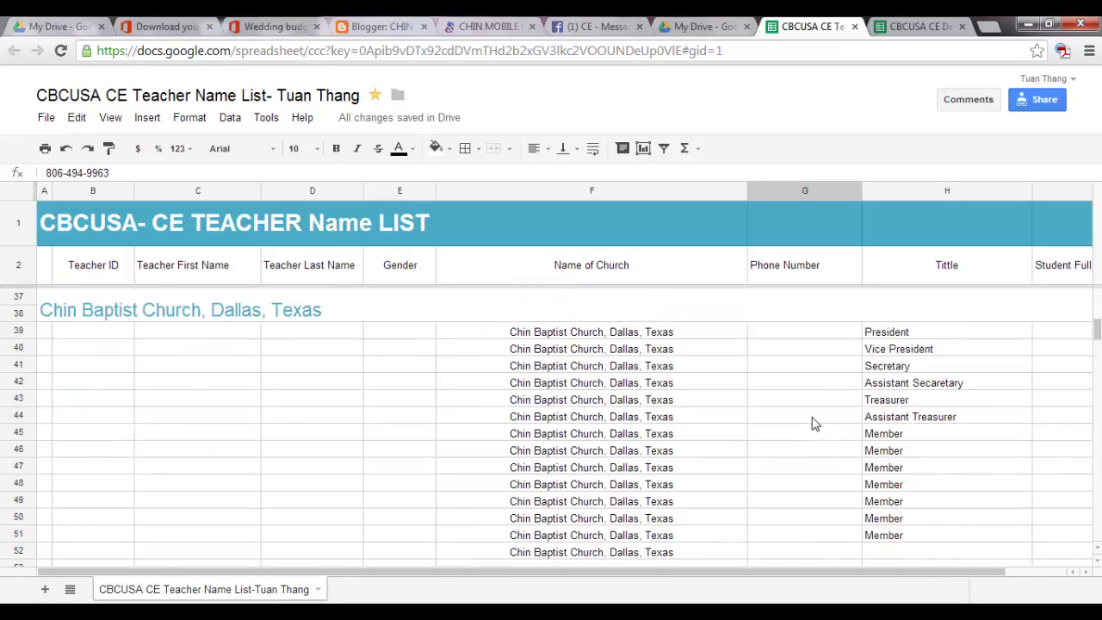
click(783, 454)
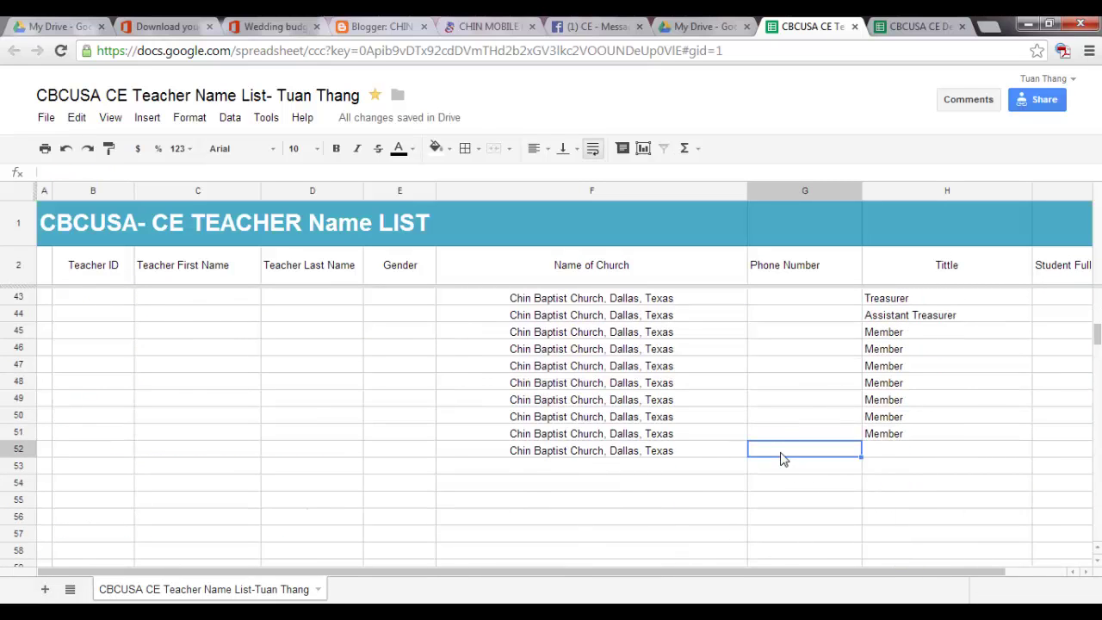
click(777, 437)
scroll(777, 436, up, 6)
scroll(781, 438, down, 5)
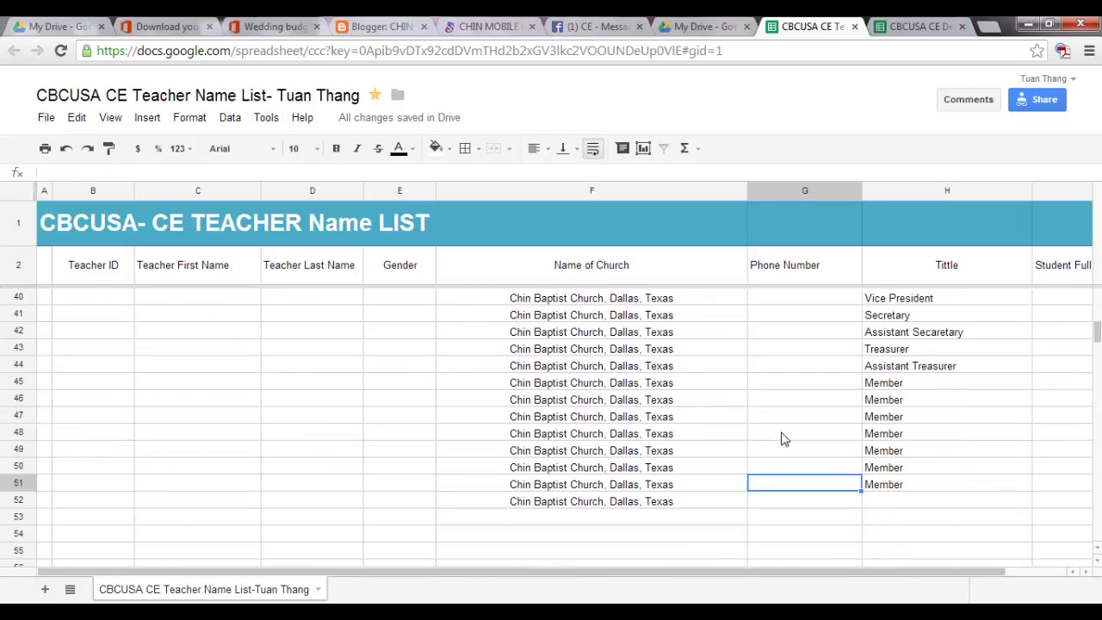
text(214-000-000)
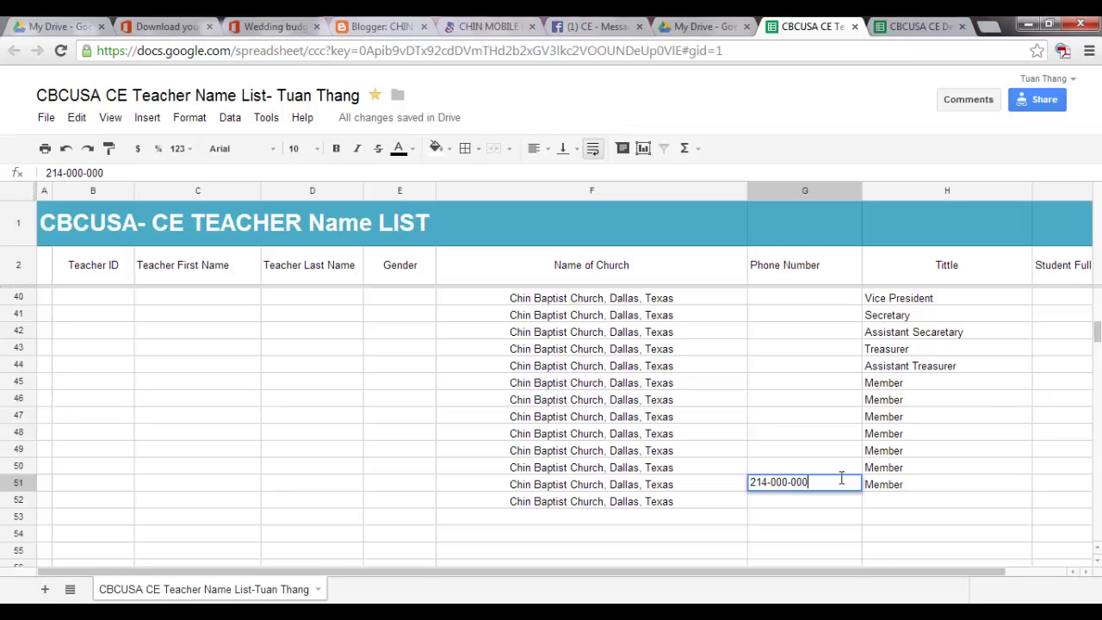
scroll(844, 476, up, 3)
scroll(878, 465, down, 5)
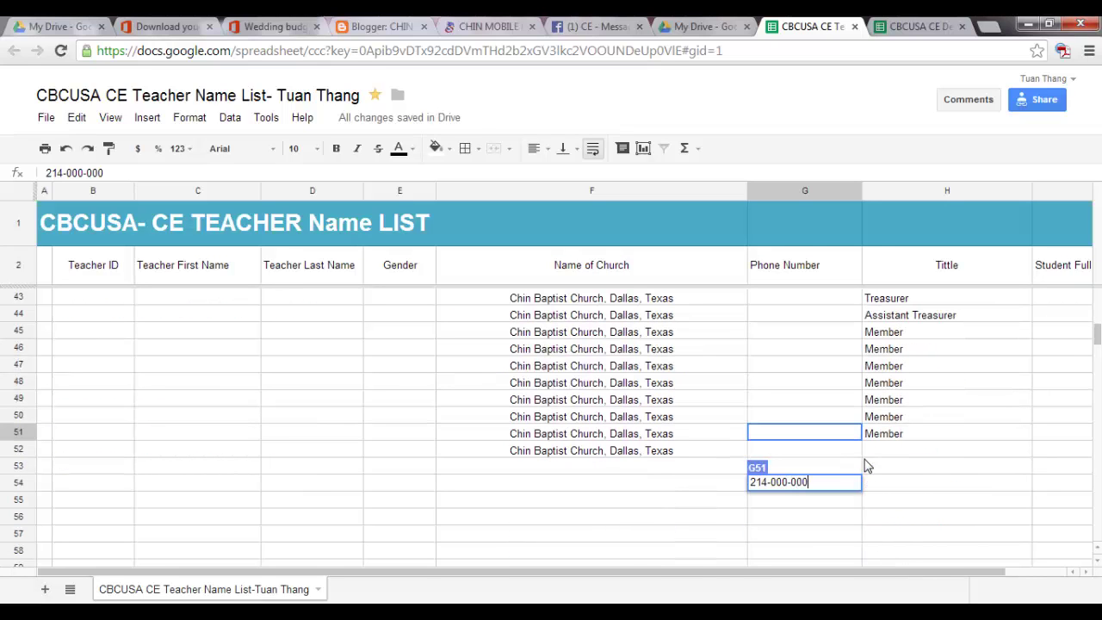
click(880, 430)
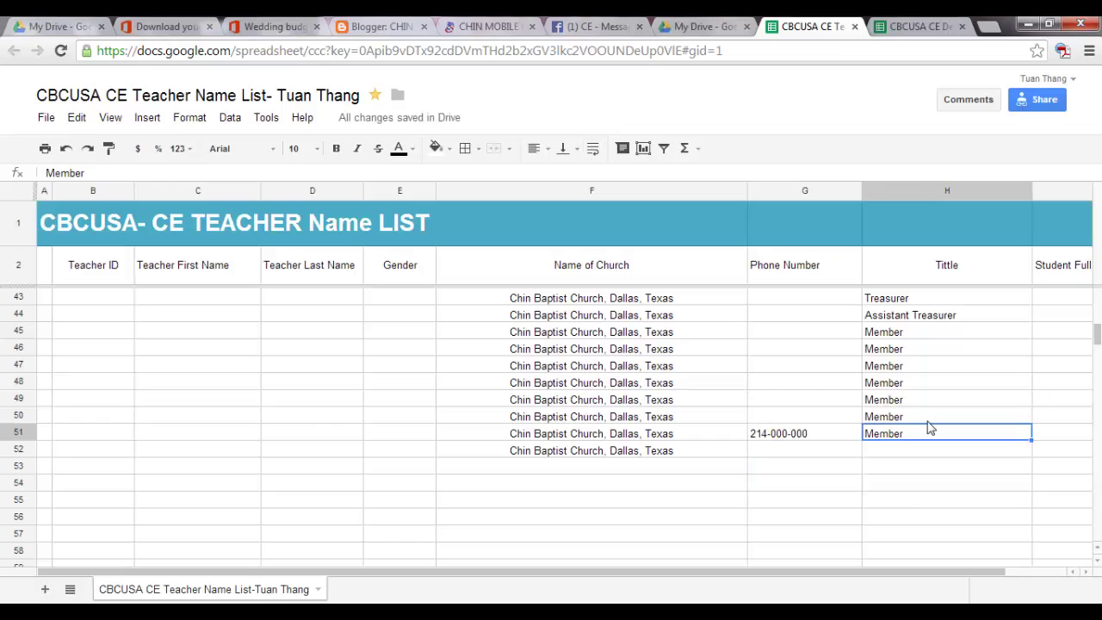
Change the column I header in cell I2 to Teacher Full Name
scroll(930, 427, up, 10)
scroll(971, 475, down, 1)
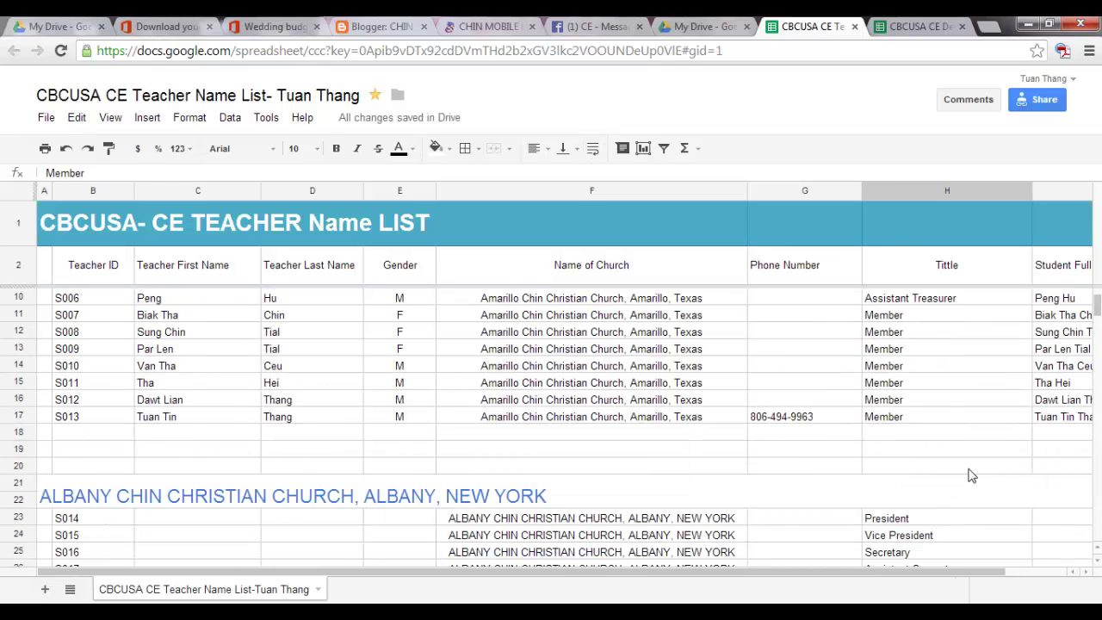
scroll(990, 533, right, 1)
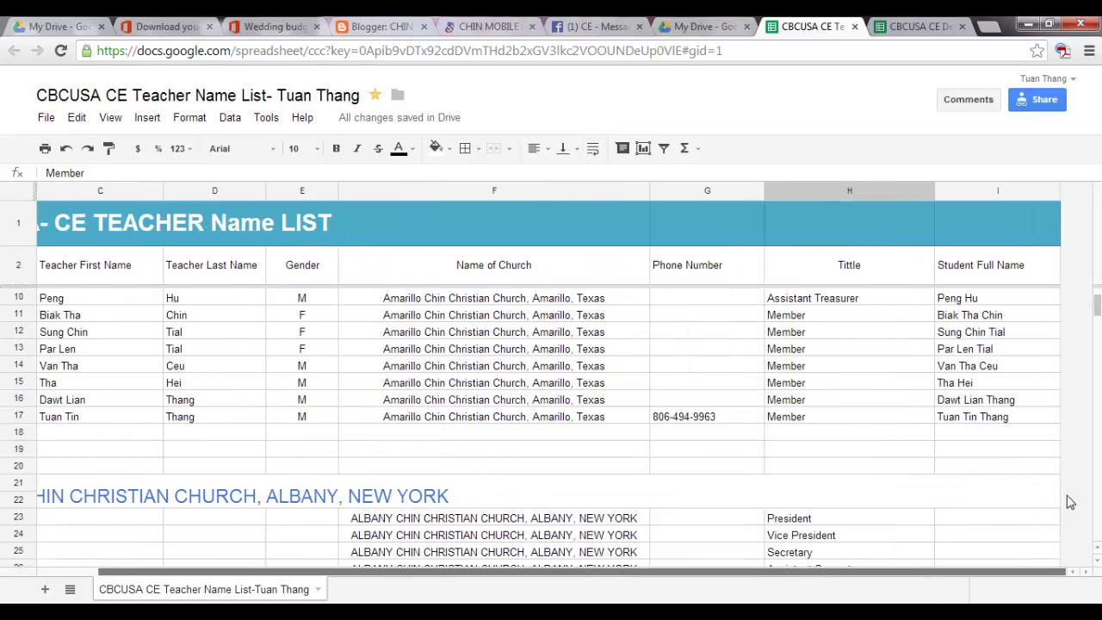
click(971, 277)
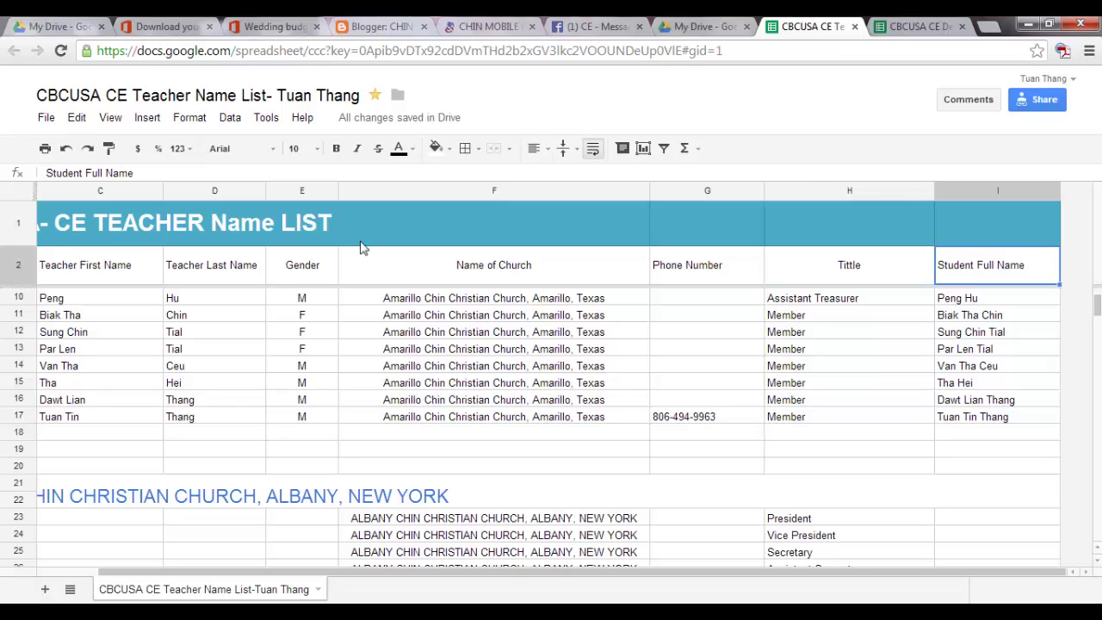
drag(84, 173, 21, 172)
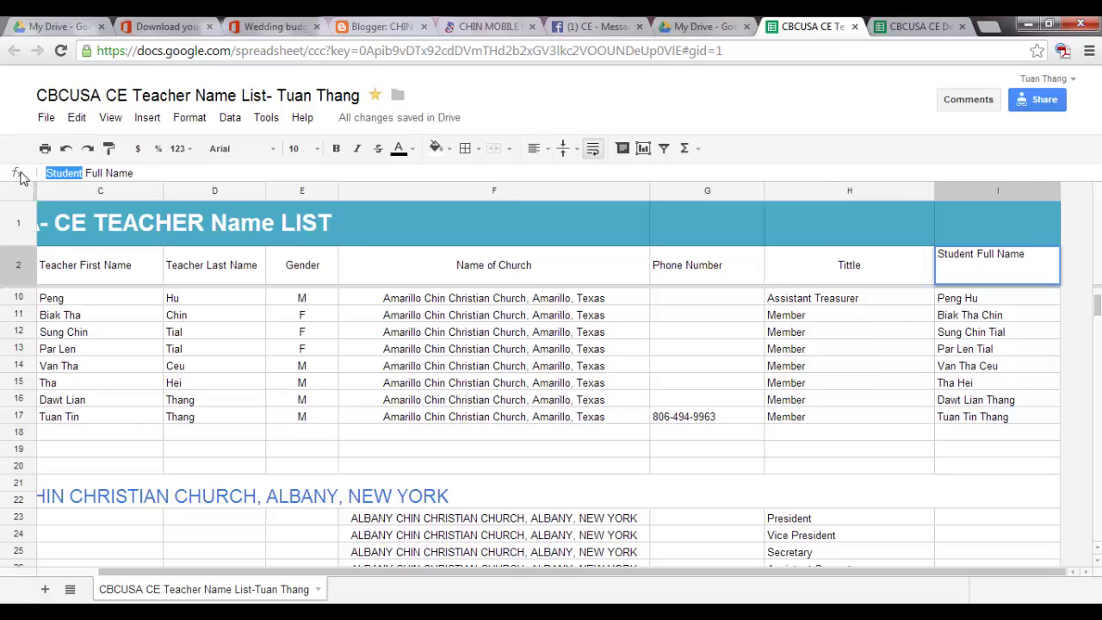
text(Teacher)
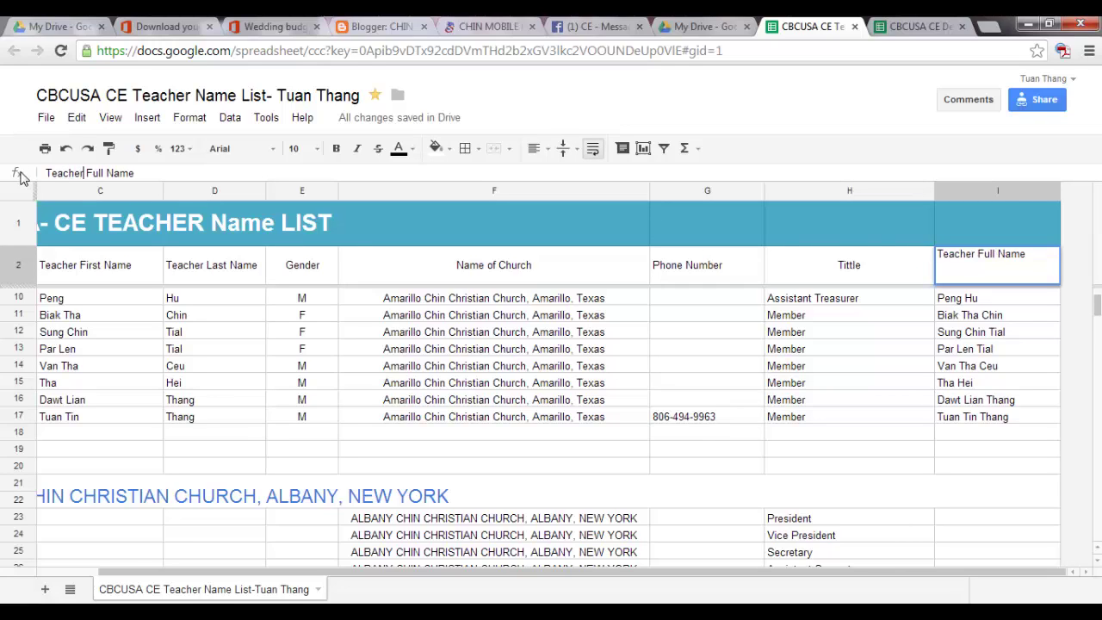
click(968, 315)
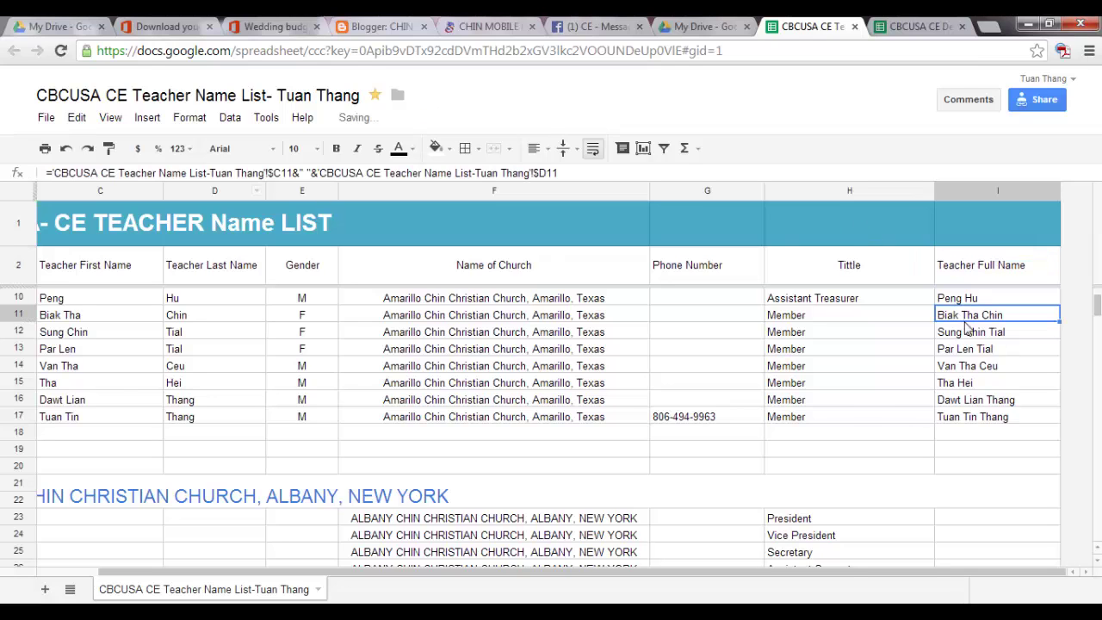
click(981, 272)
scroll(969, 357, up, 3)
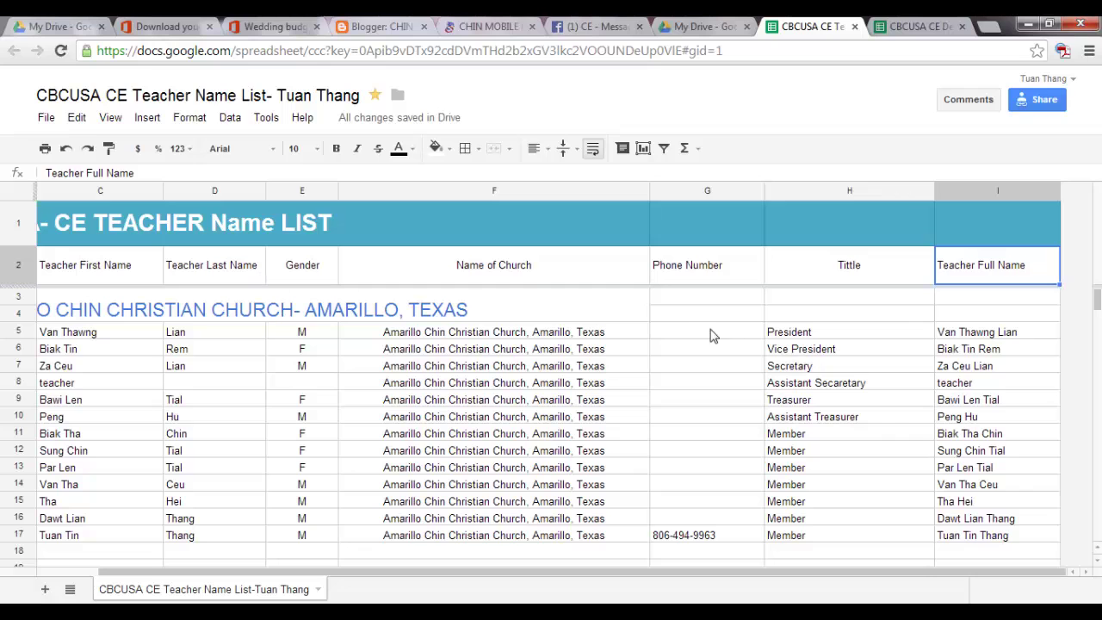
Open the teacher list's revision history and examine the highlighted changes in the latest revision across the Dallas rows and the header row
scroll(693, 327, down, 10)
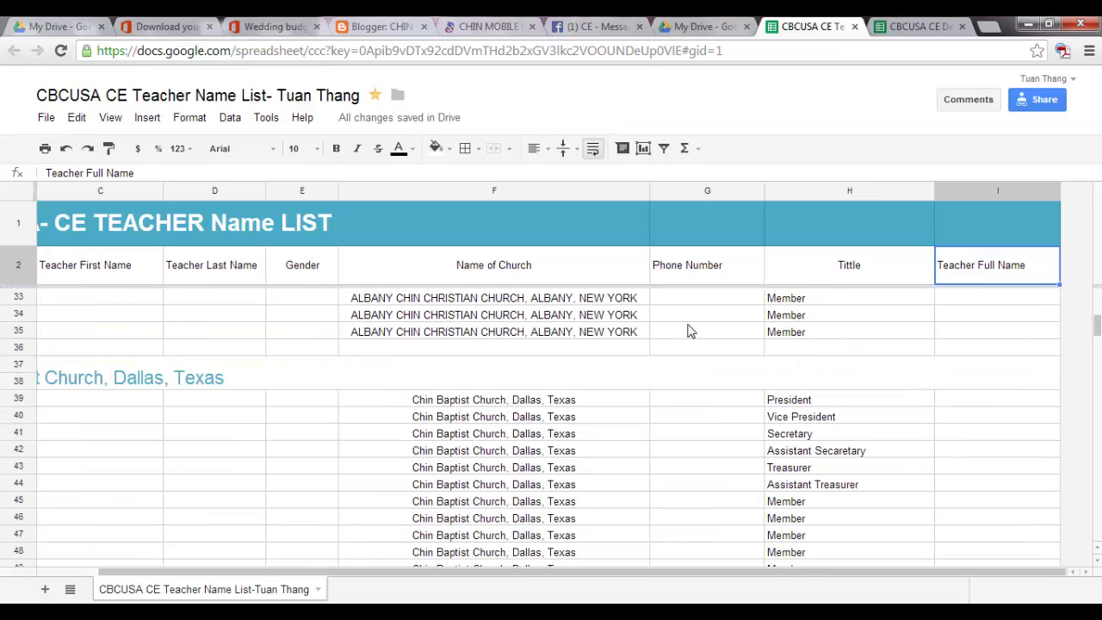
mouse_move(392, 129)
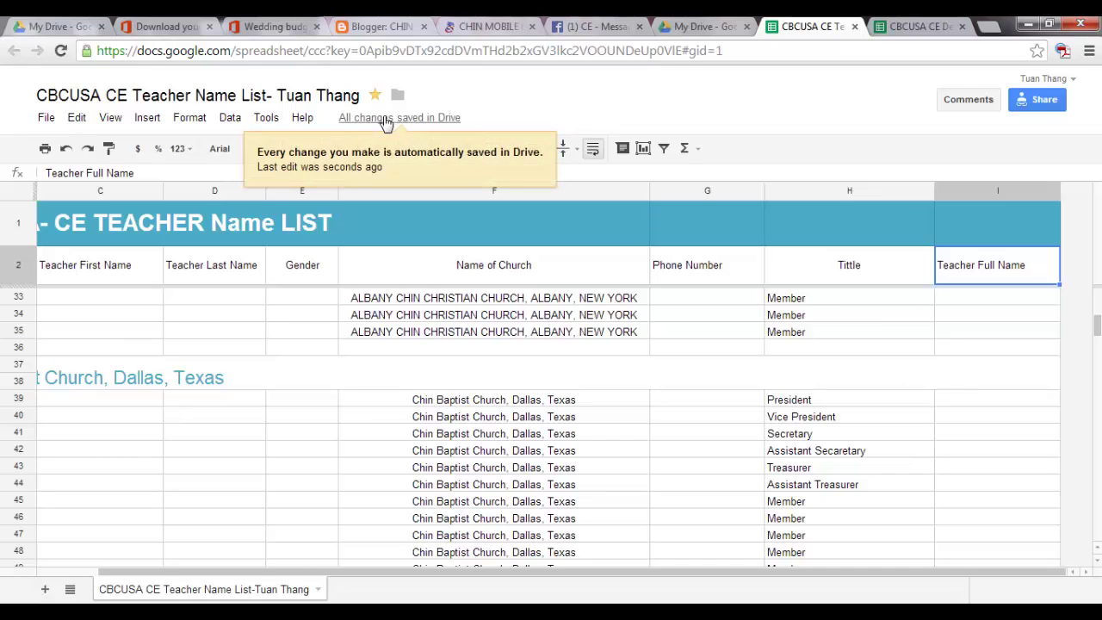
click(386, 120)
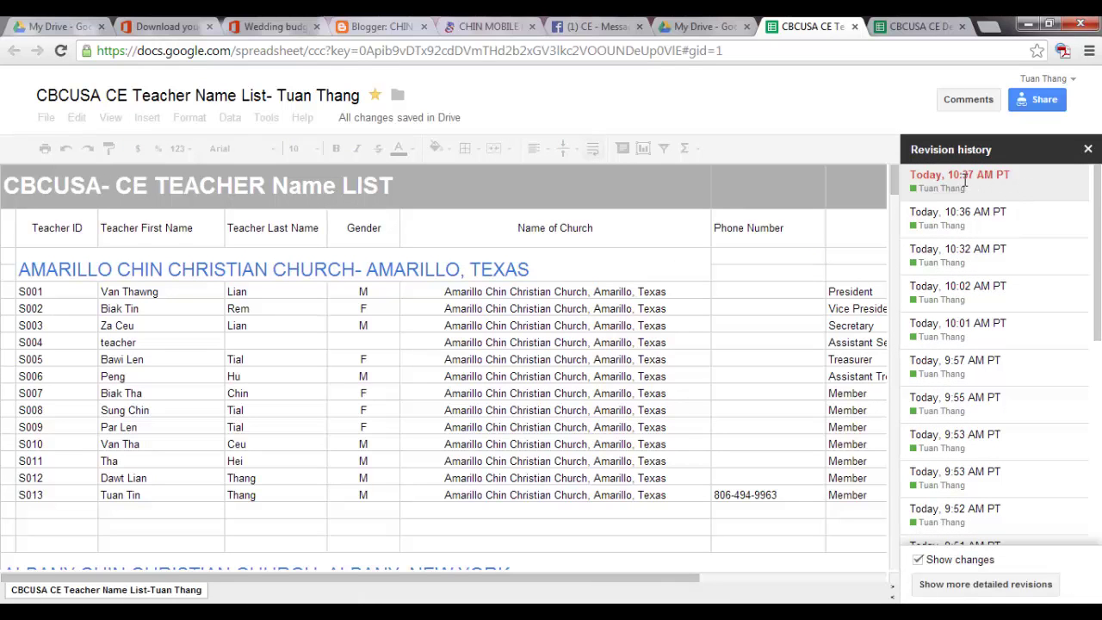
scroll(563, 447, down, 10)
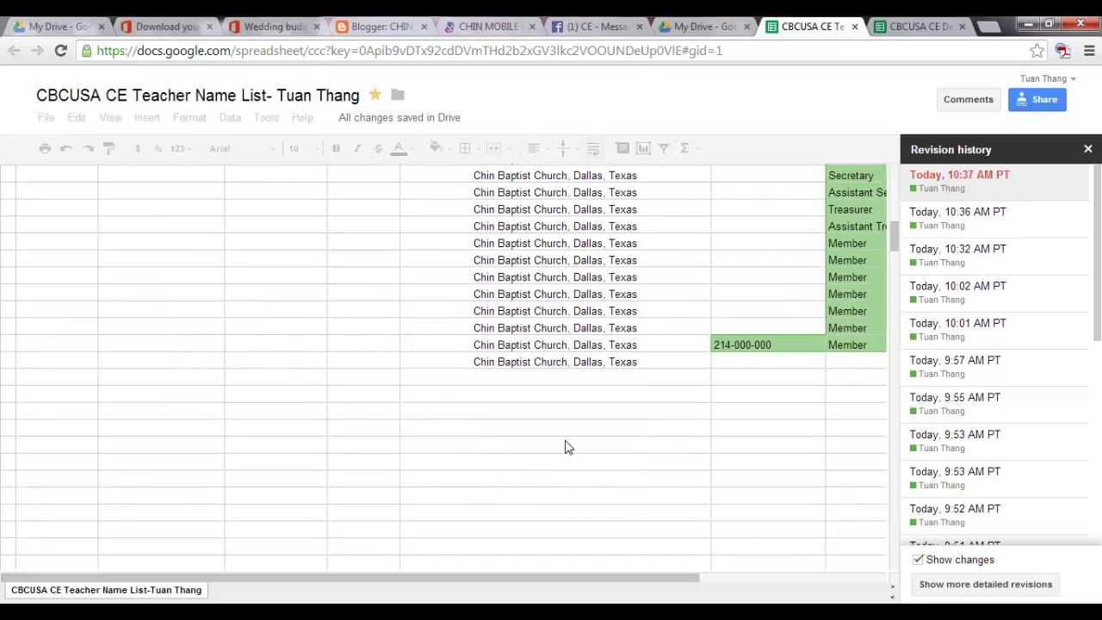
drag(612, 581, 732, 580)
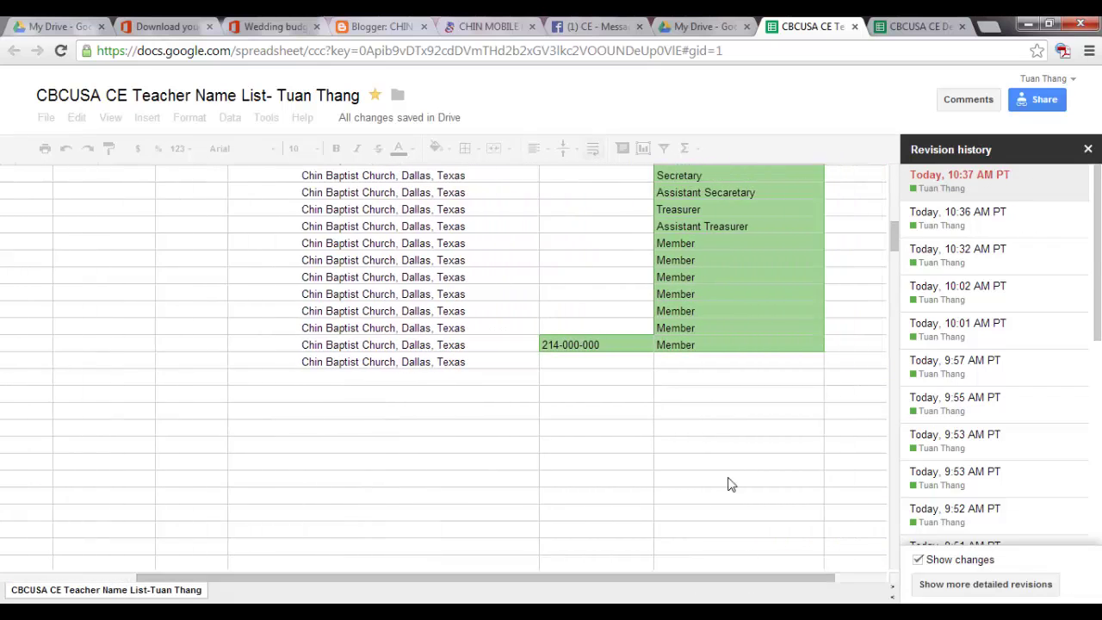
scroll(731, 484, up, 4)
scroll(711, 428, up, 5)
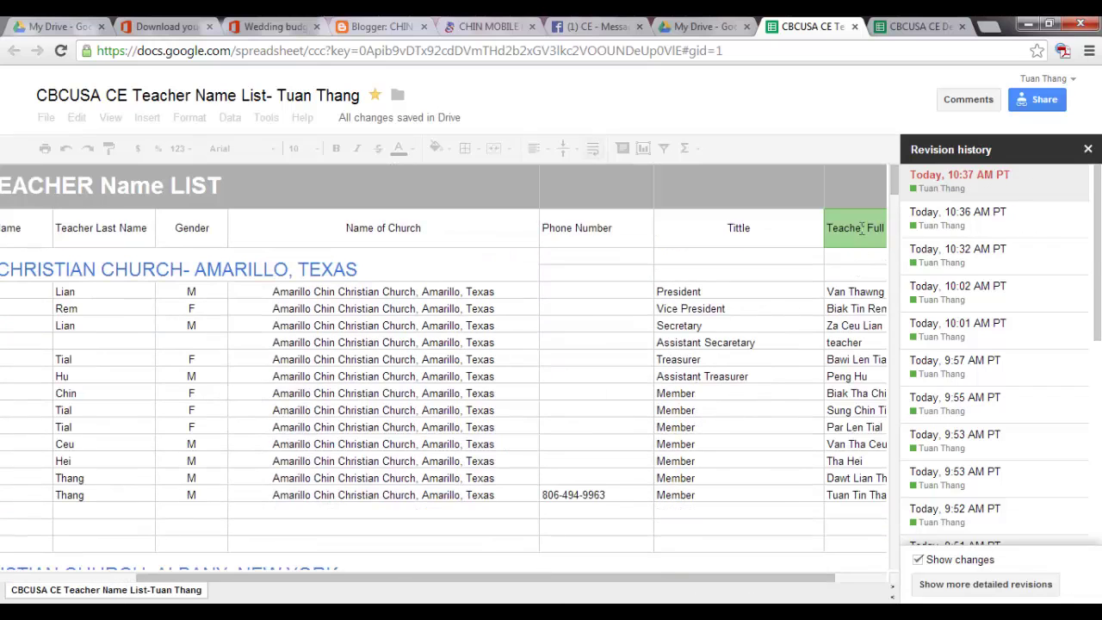
scroll(795, 251, down, 3)
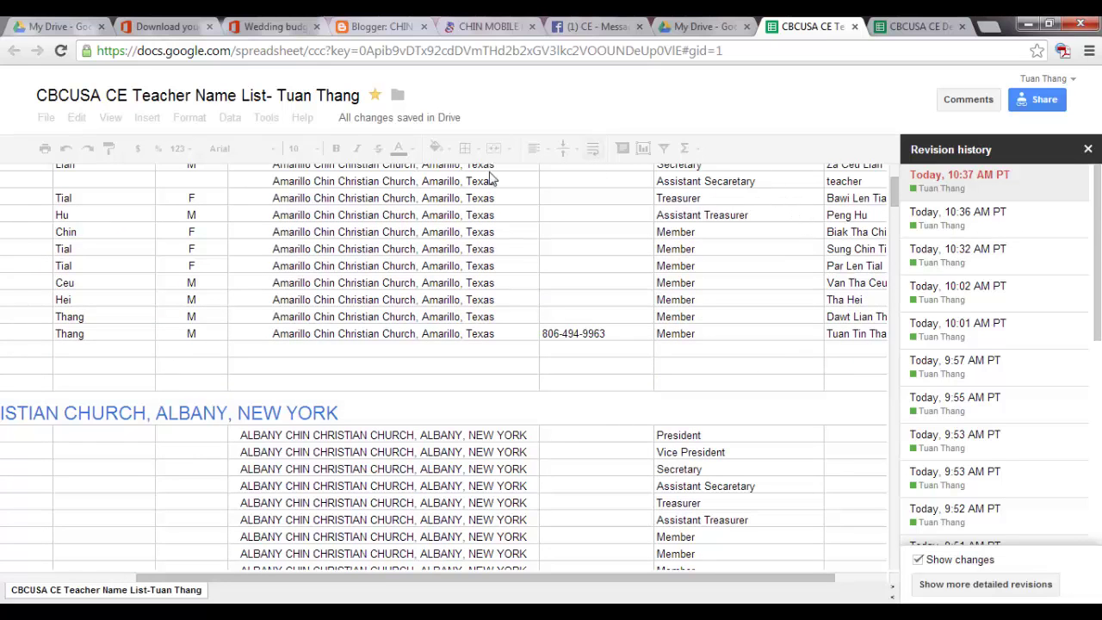
Switch to the CBCUSA CE Dept. Meeting Agenda spreadsheet, close its revision history and review the agenda items and cell comments
click(936, 26)
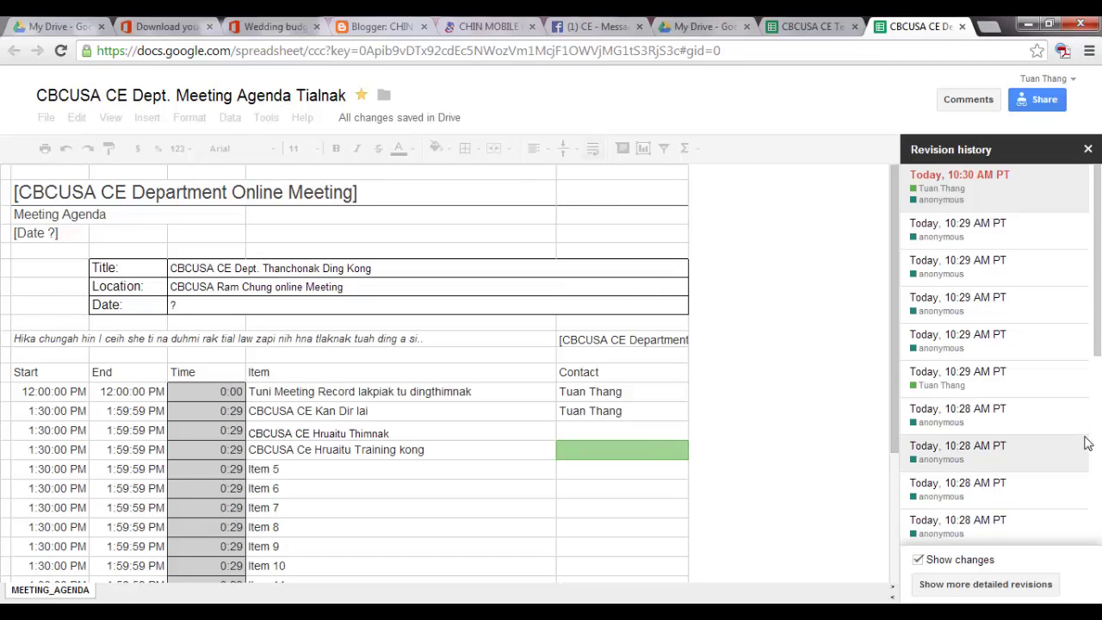
click(1088, 151)
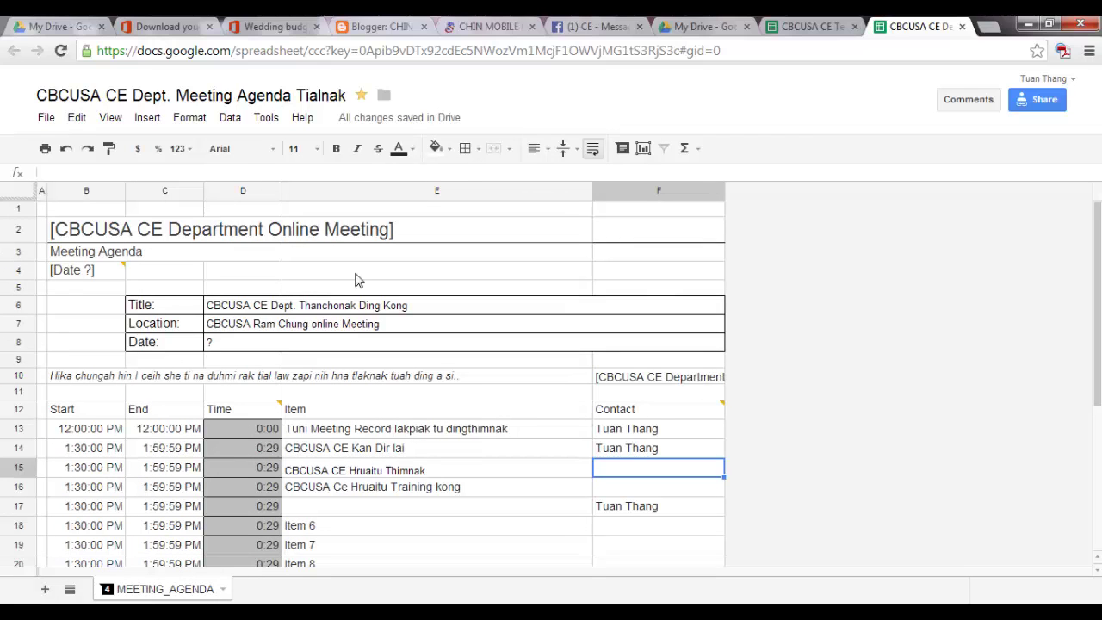
scroll(556, 383, down, 4)
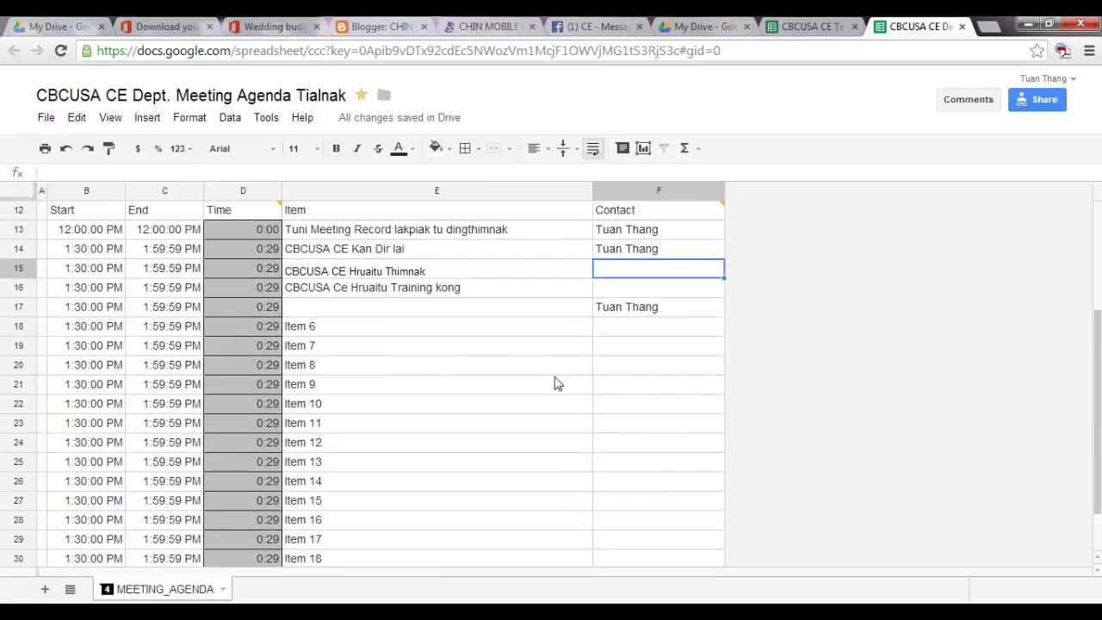
scroll(556, 383, up, 1)
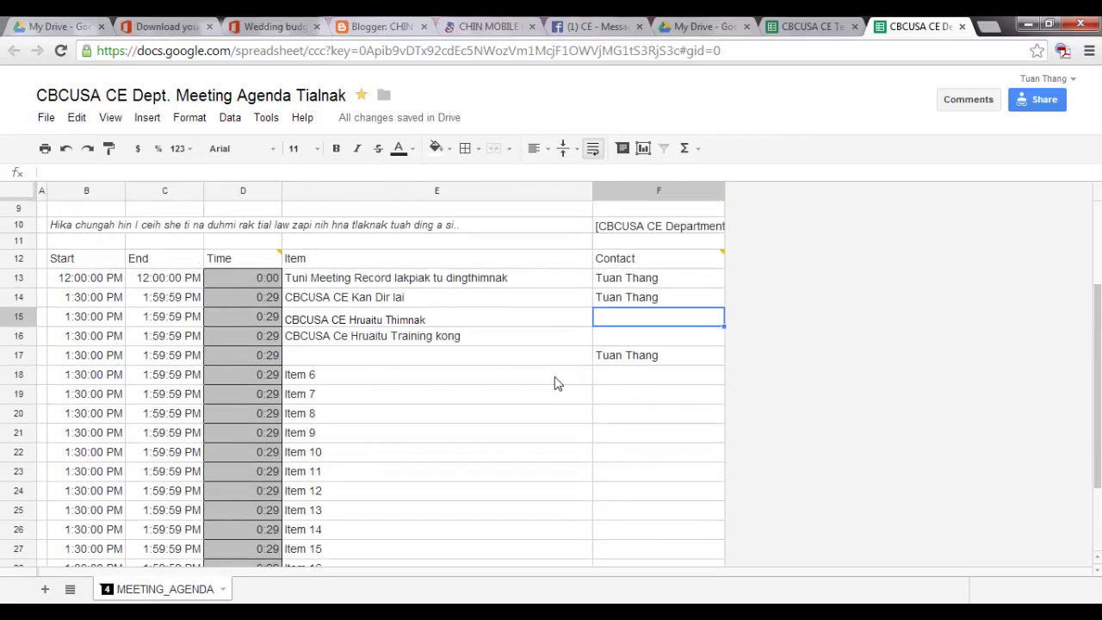
click(107, 589)
mouse_move(104, 592)
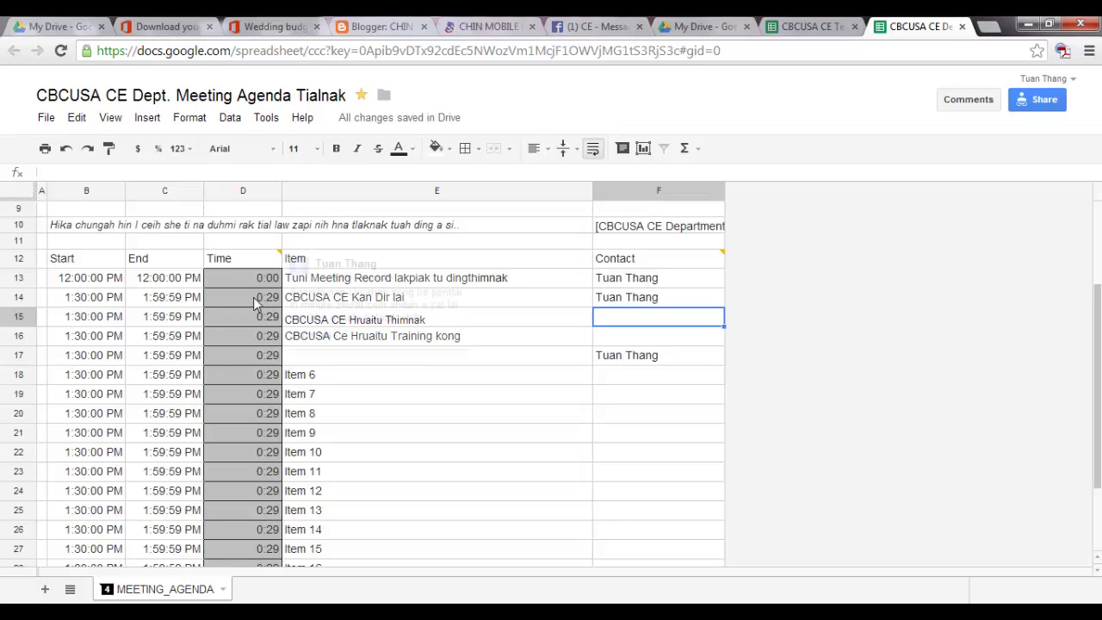
scroll(254, 314, up, 2)
scroll(254, 314, up, 1)
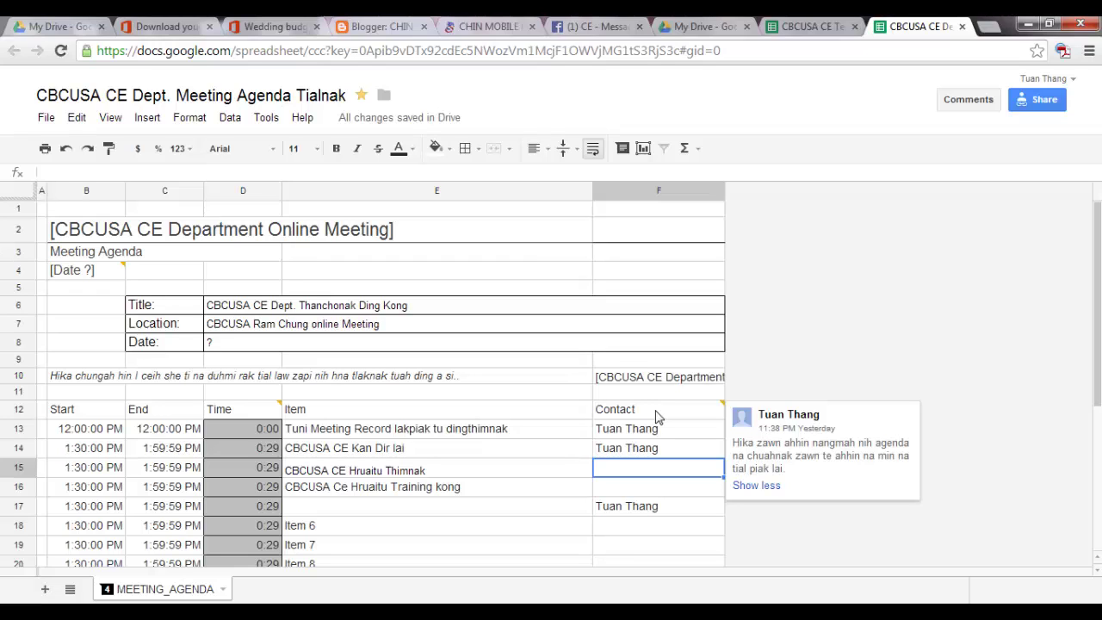
Check the agenda items and contacts in rows 15 and 16, and clear the contact name from cell F17
click(639, 483)
click(420, 485)
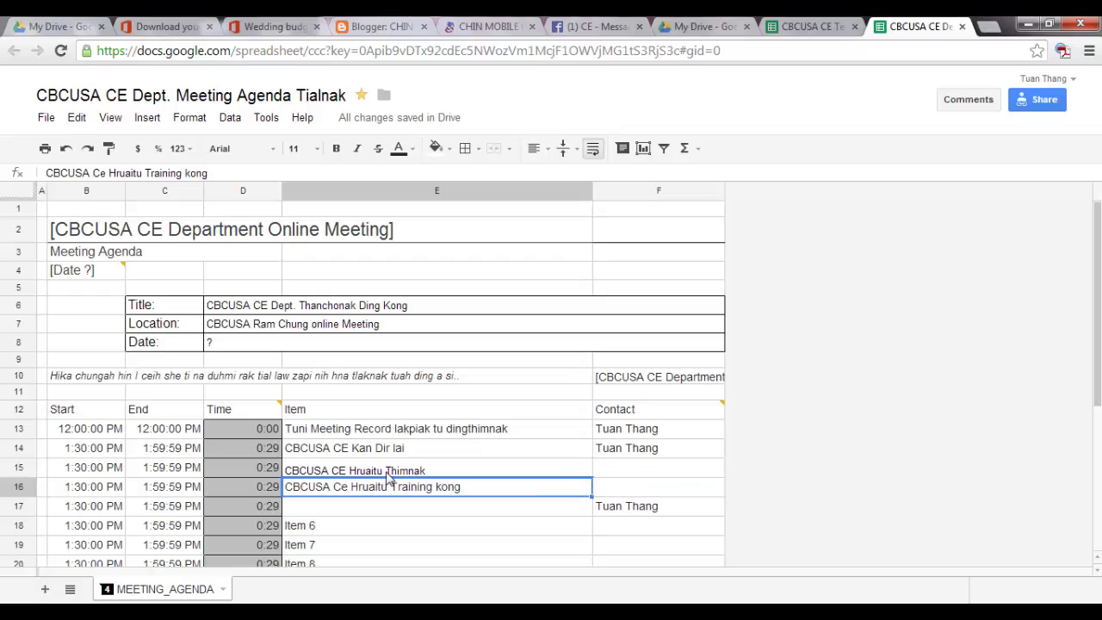
click(392, 471)
key(Down)
click(392, 472)
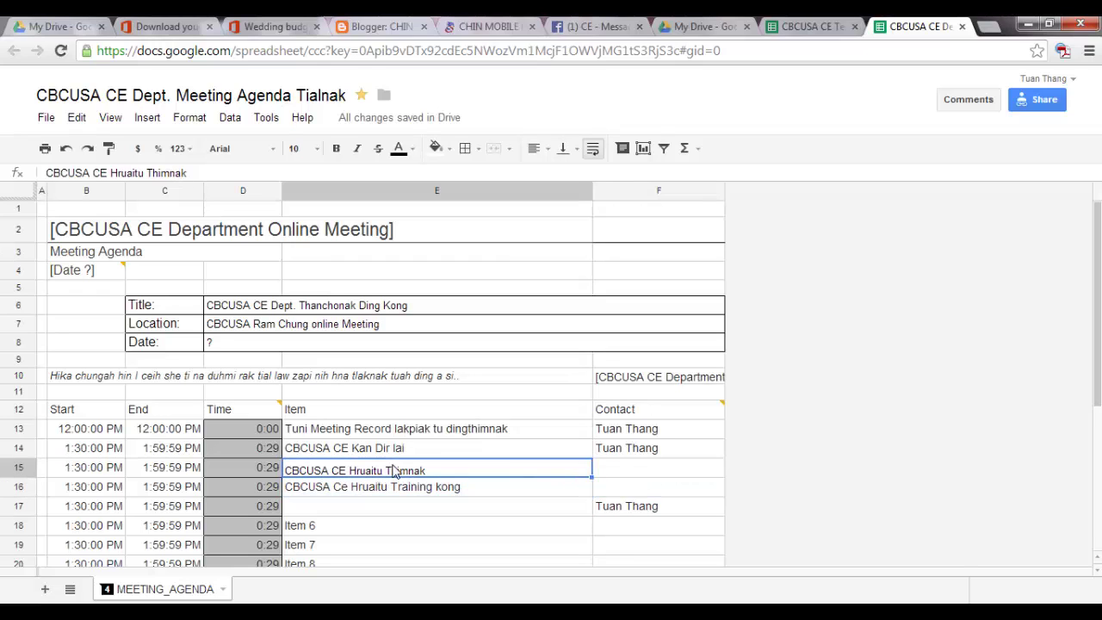
click(626, 482)
click(626, 471)
click(624, 506)
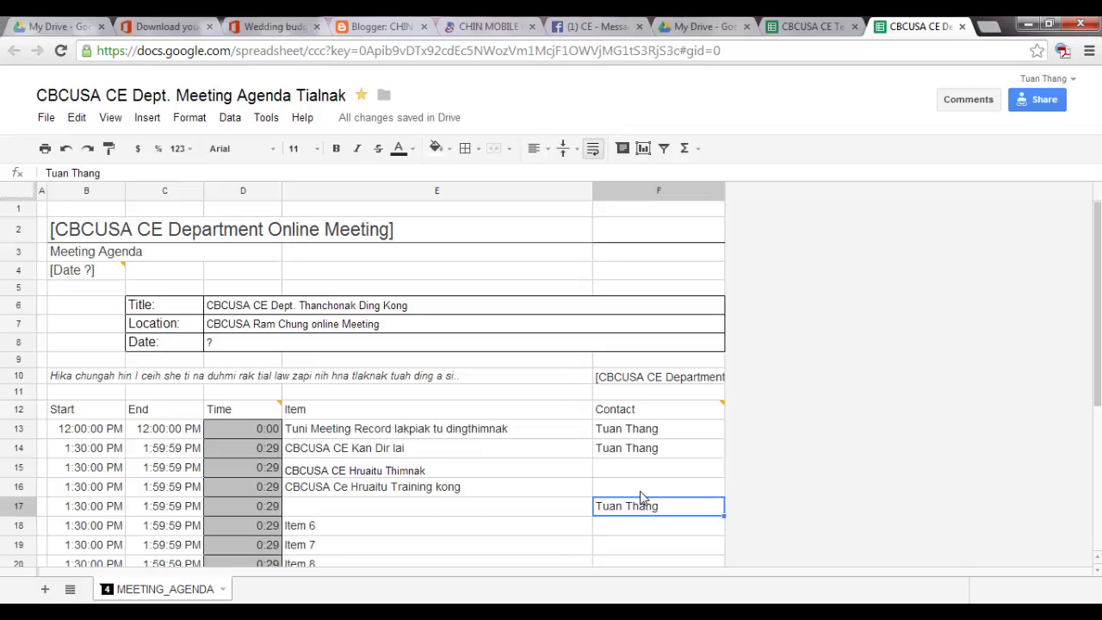
key(Delete)
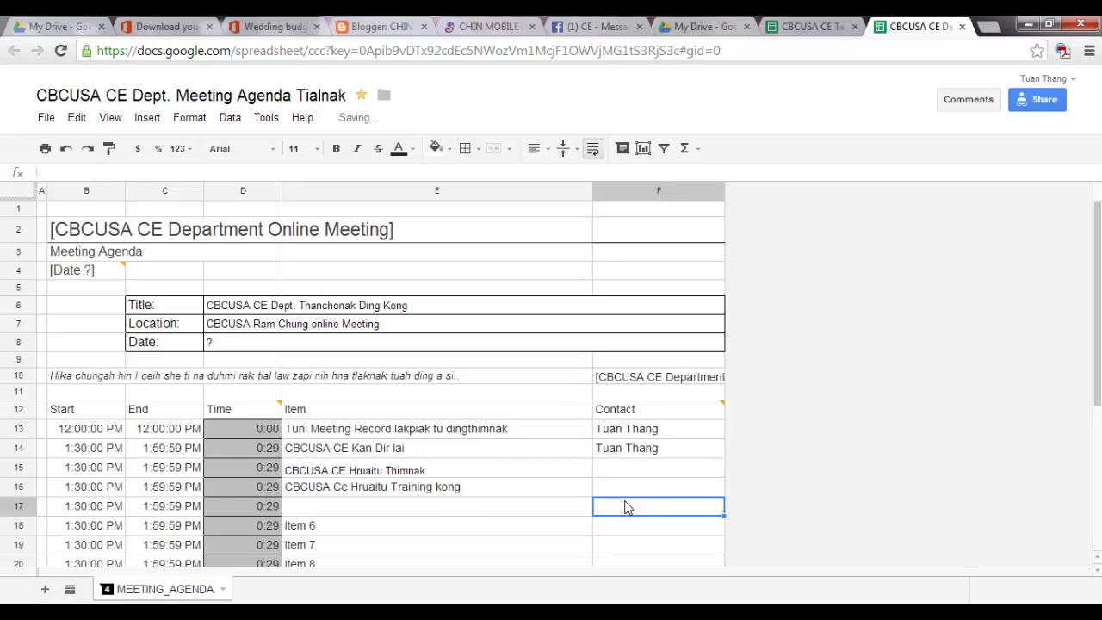
scroll(639, 453, down, 1)
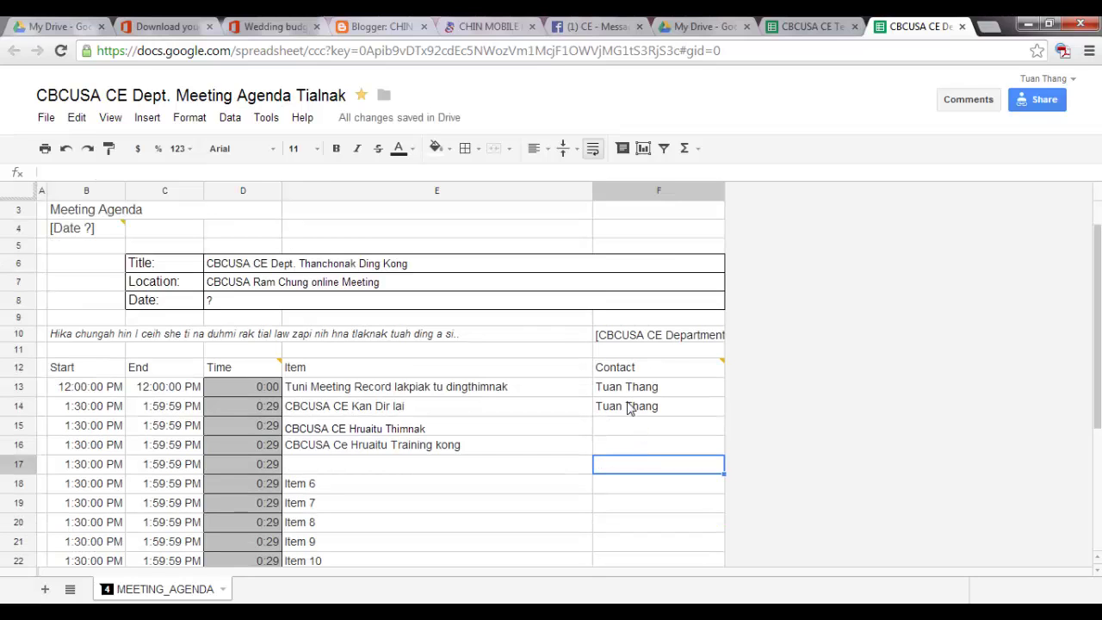
mouse_move(678, 371)
click(651, 431)
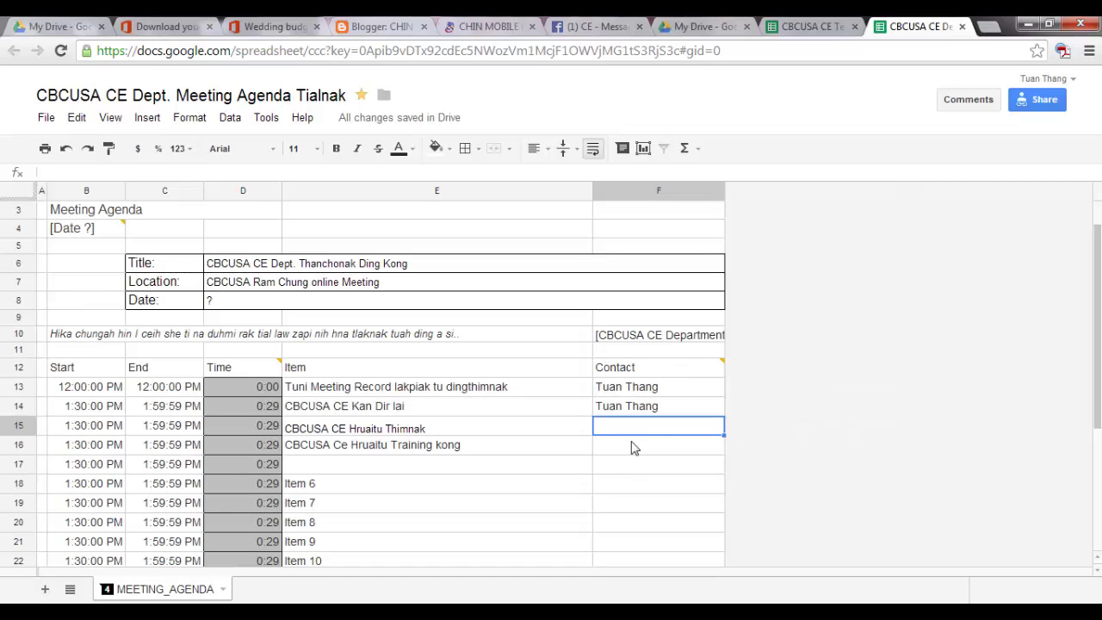
click(635, 444)
scroll(385, 405, down, 5)
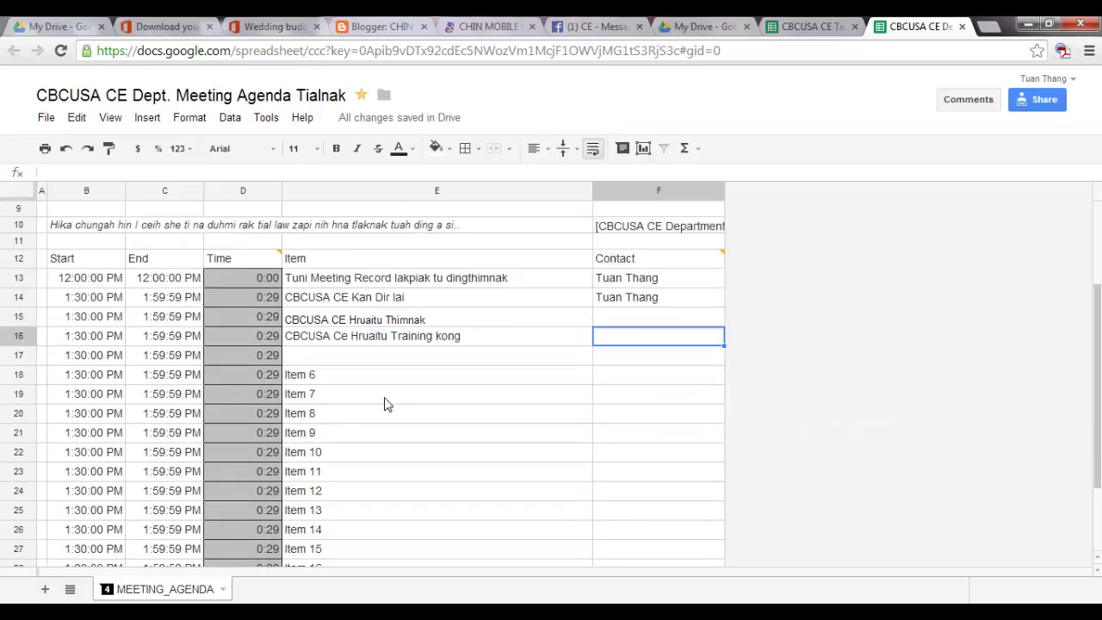
Enter "Item 5" in the empty agenda item cell E17
scroll(385, 404, up, 2)
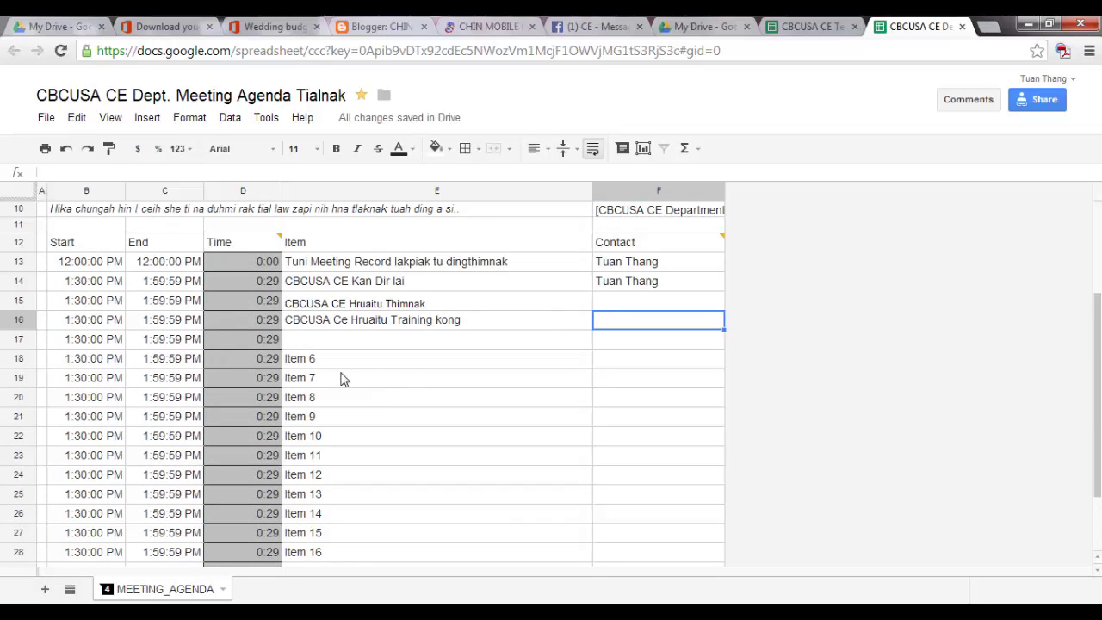
click(305, 340)
text(Item)
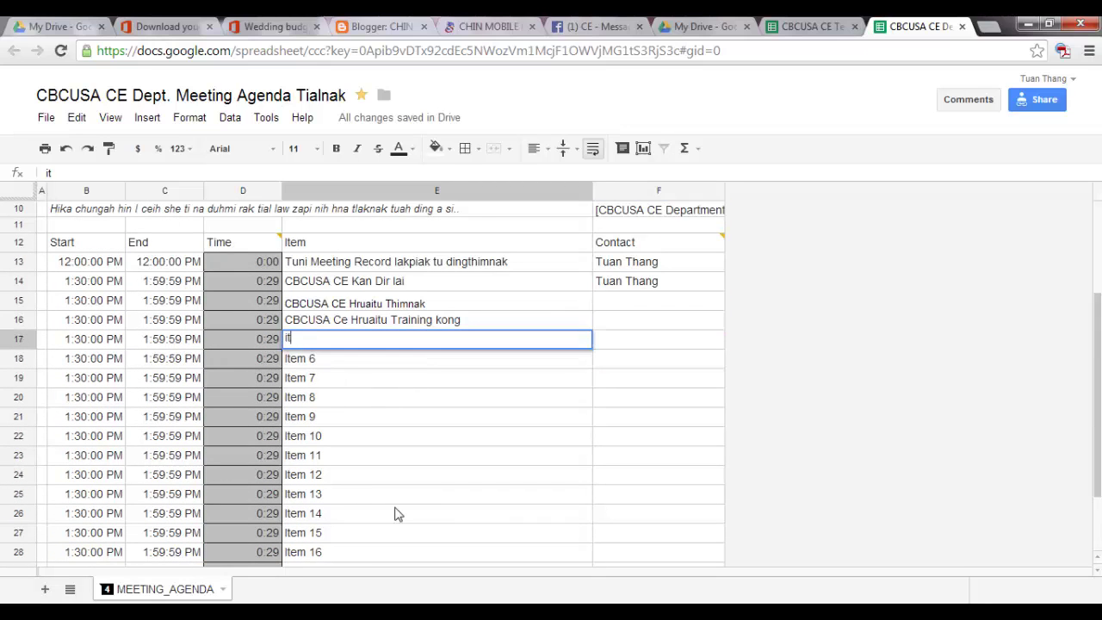
key(BackSpace)
key(BackSpace)
key(BackSpace)
text(tem 5)
click(396, 513)
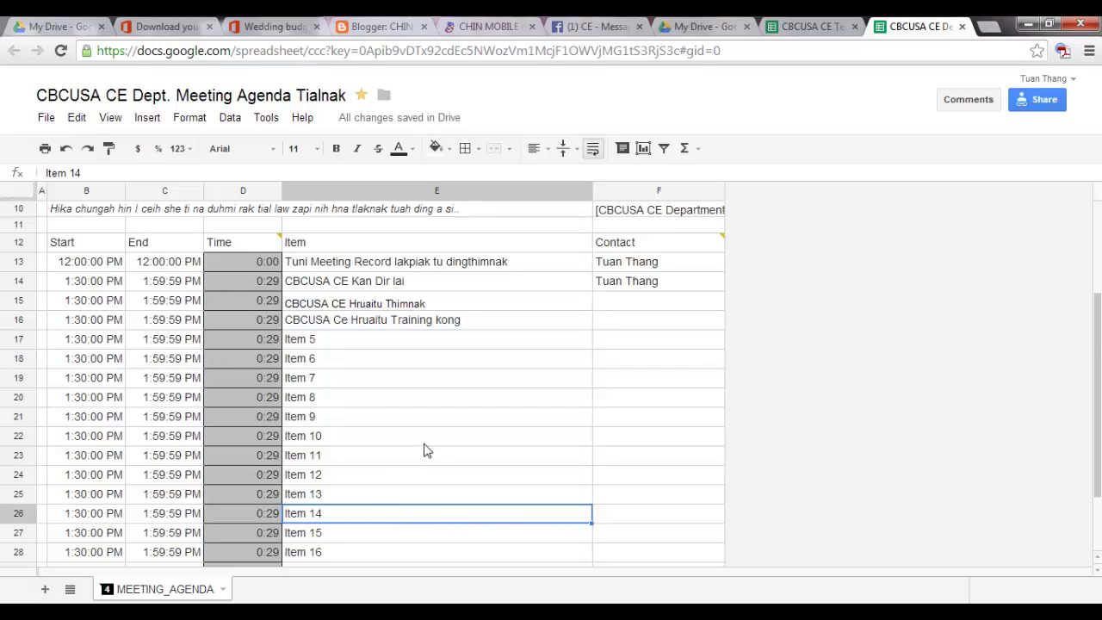
Review the whole meeting agenda and read the comments on the date cell B4 and the Contact header F12
scroll(426, 450, down, 2)
scroll(425, 450, up, 4)
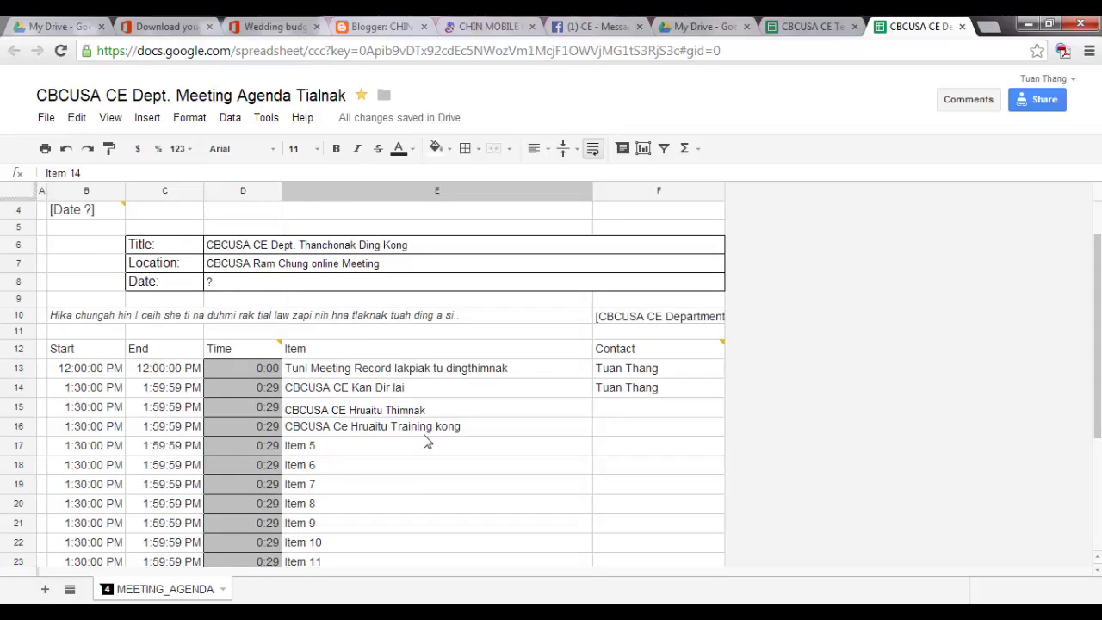
scroll(425, 442, up, 1)
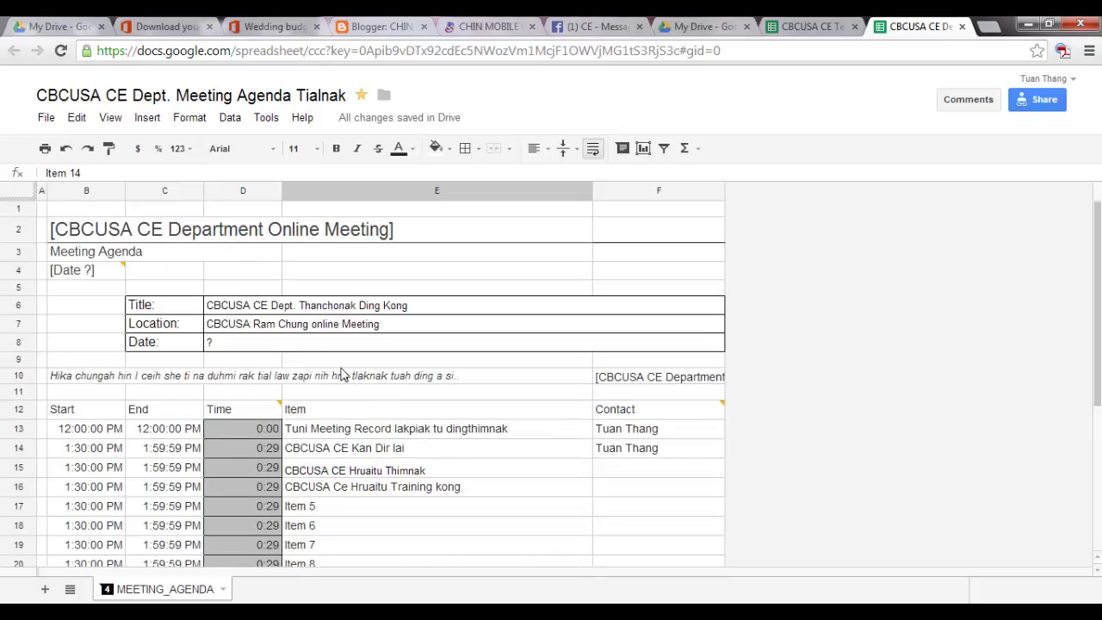
mouse_move(74, 270)
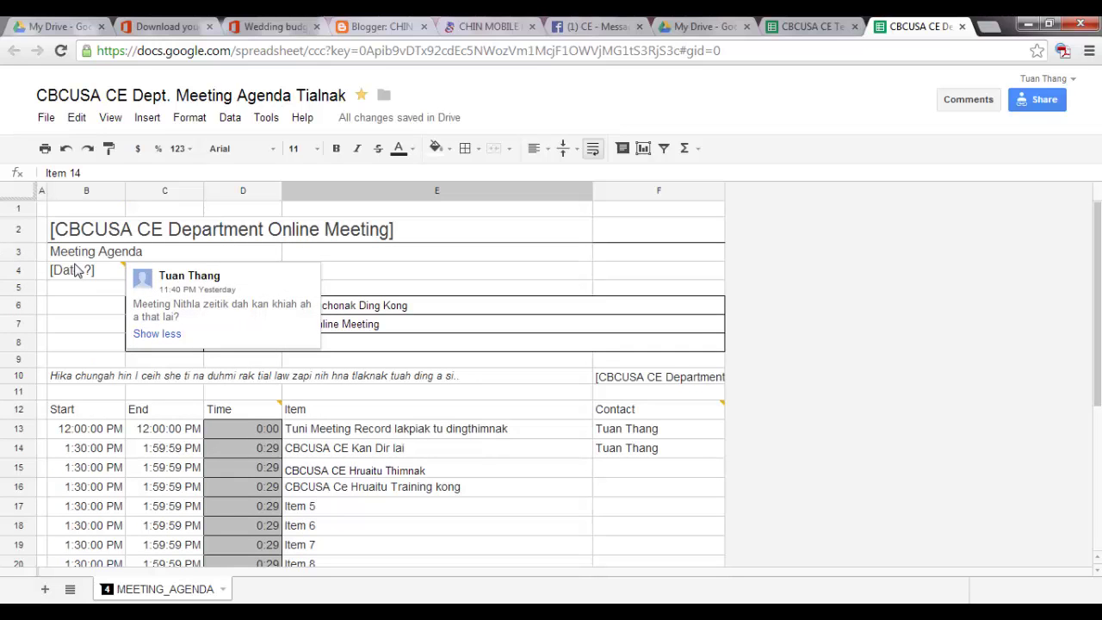
mouse_move(804, 413)
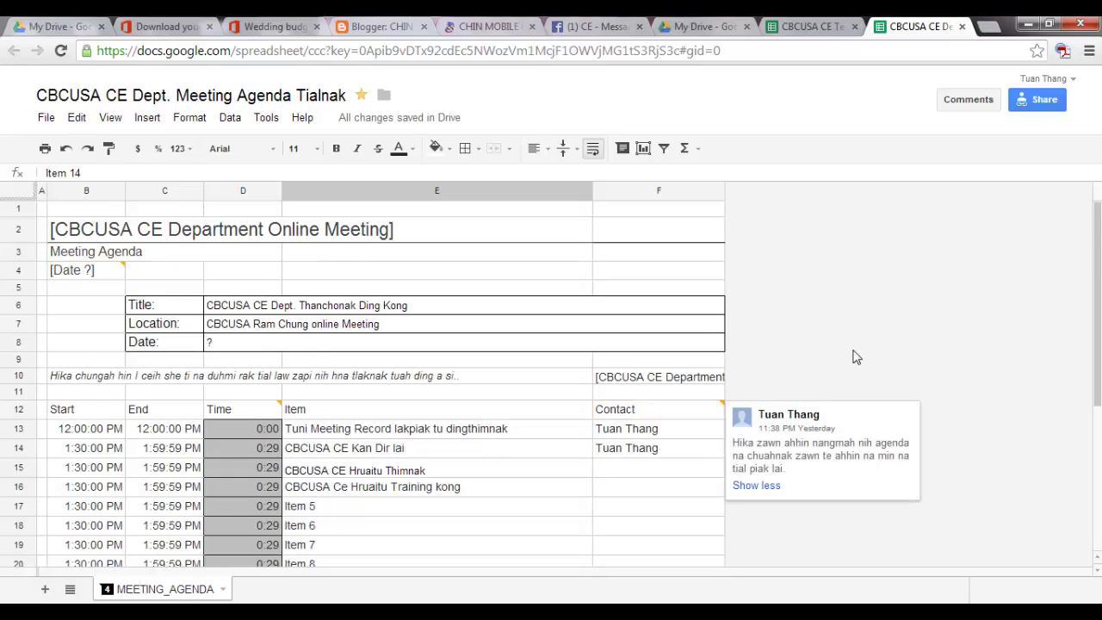
scroll(856, 356, down, 4)
scroll(856, 356, down, 2)
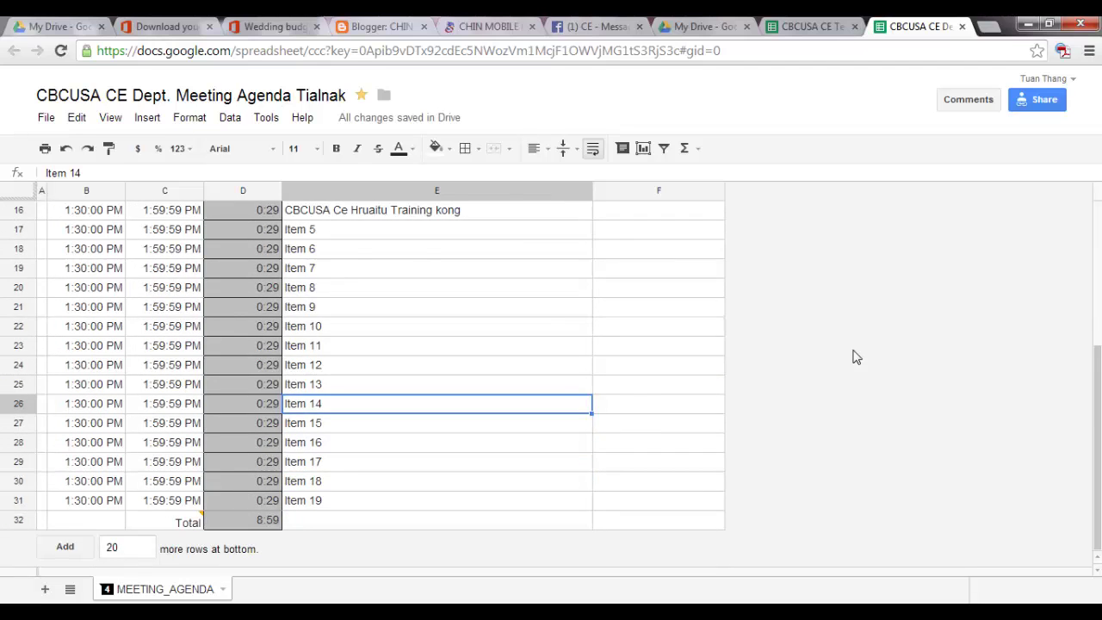
scroll(856, 357, up, 5)
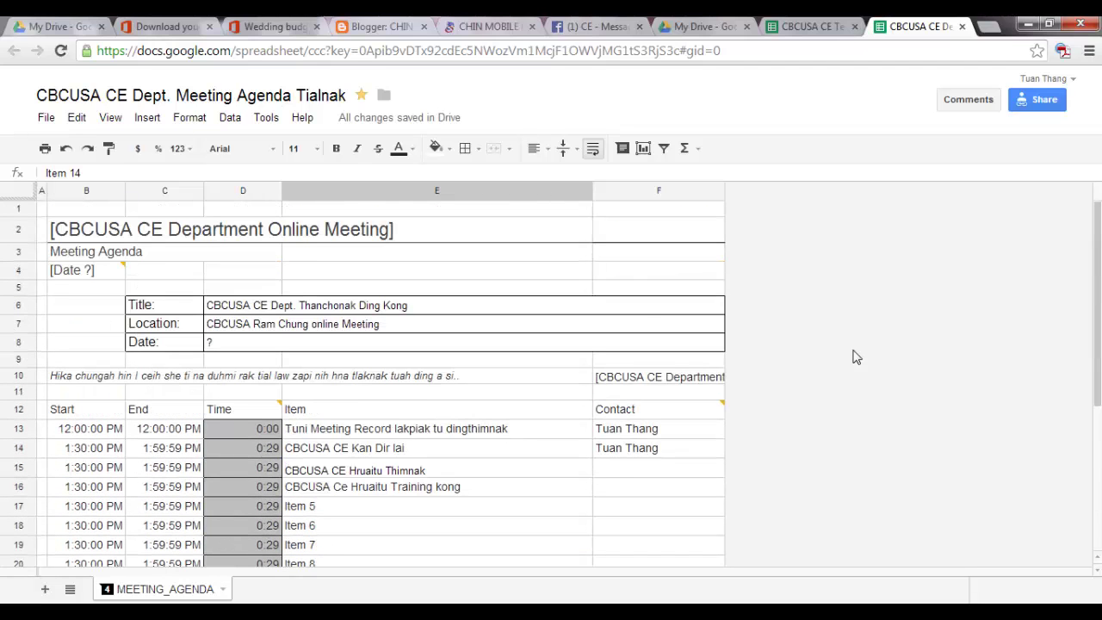
Open the agenda's revision history and examine the highlighted changes in the latest revision and the list of earlier revisions
click(385, 119)
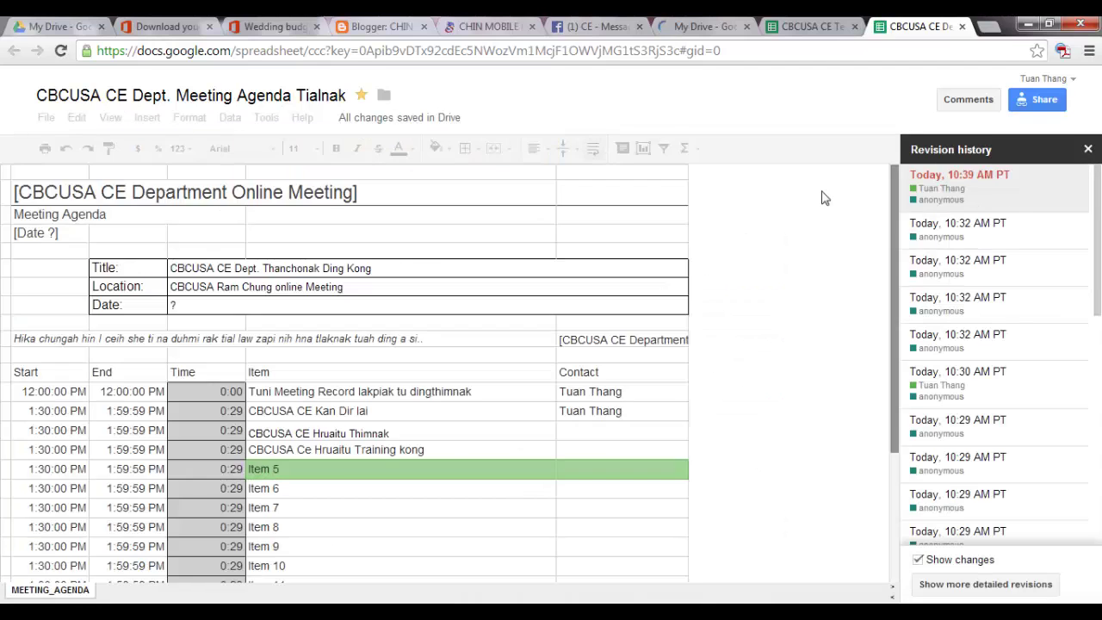
scroll(669, 279, down, 1)
scroll(671, 285, down, 3)
scroll(671, 298, up, 5)
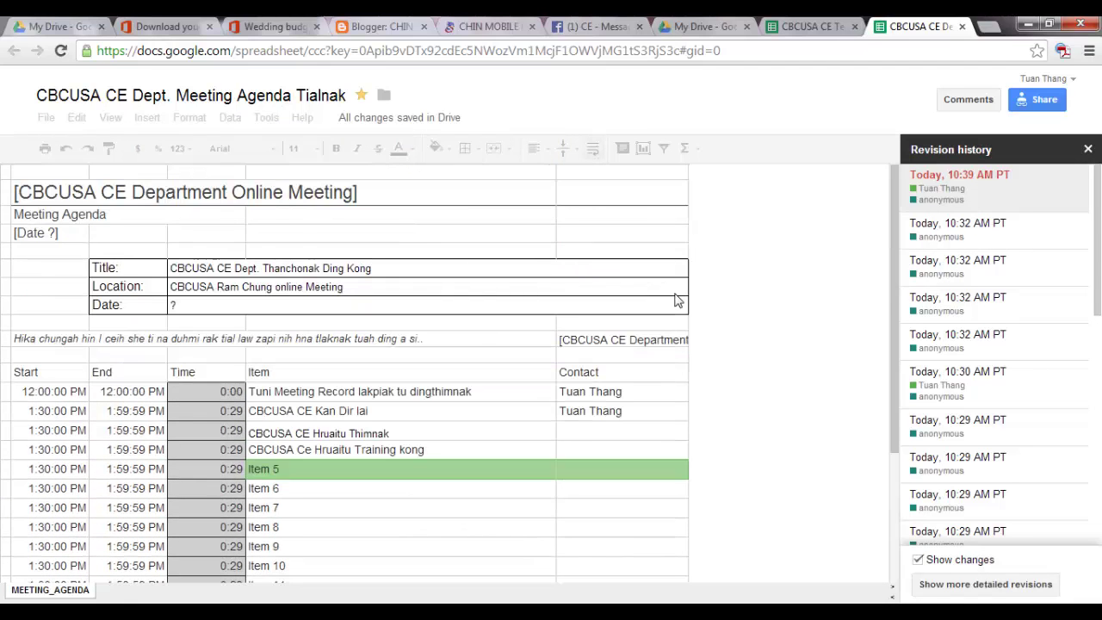
scroll(250, 401, down, 3)
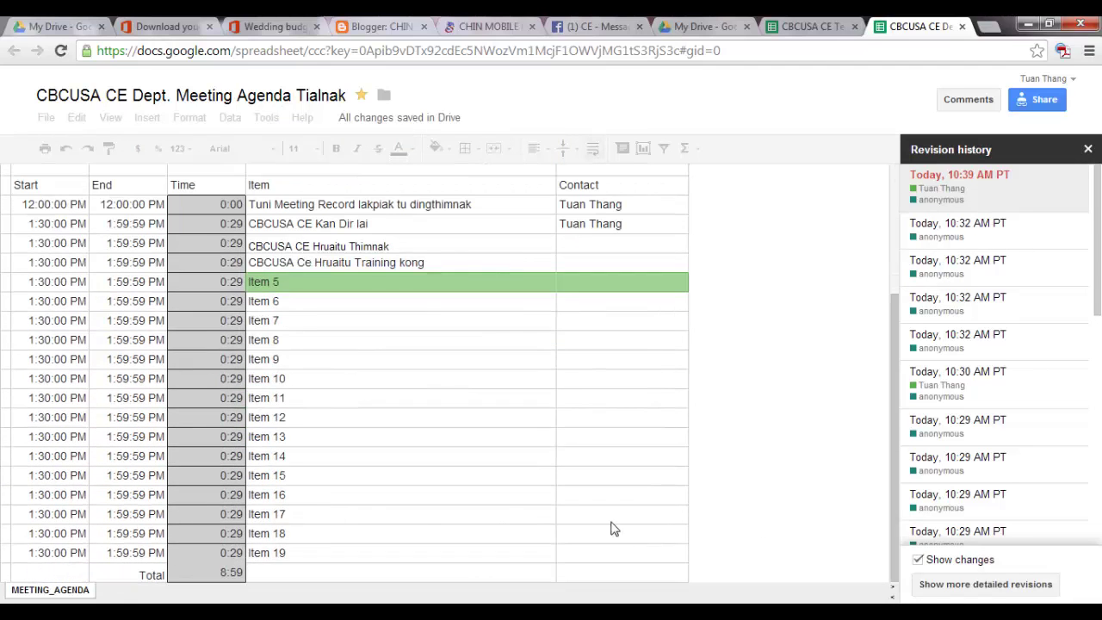
scroll(1018, 275, down, 10)
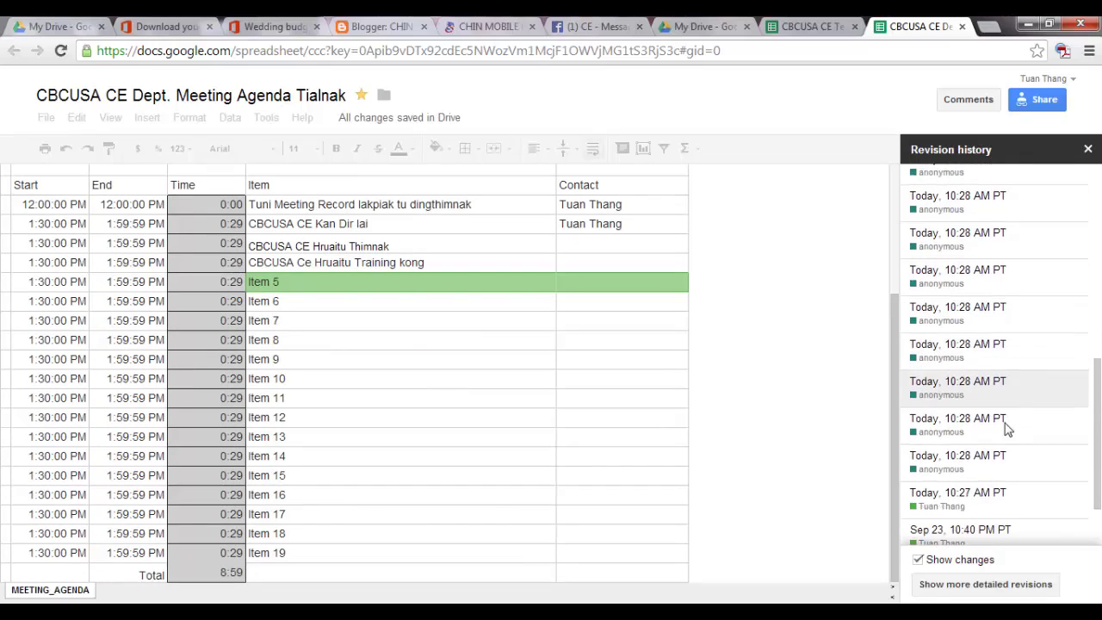
scroll(1007, 473, up, 10)
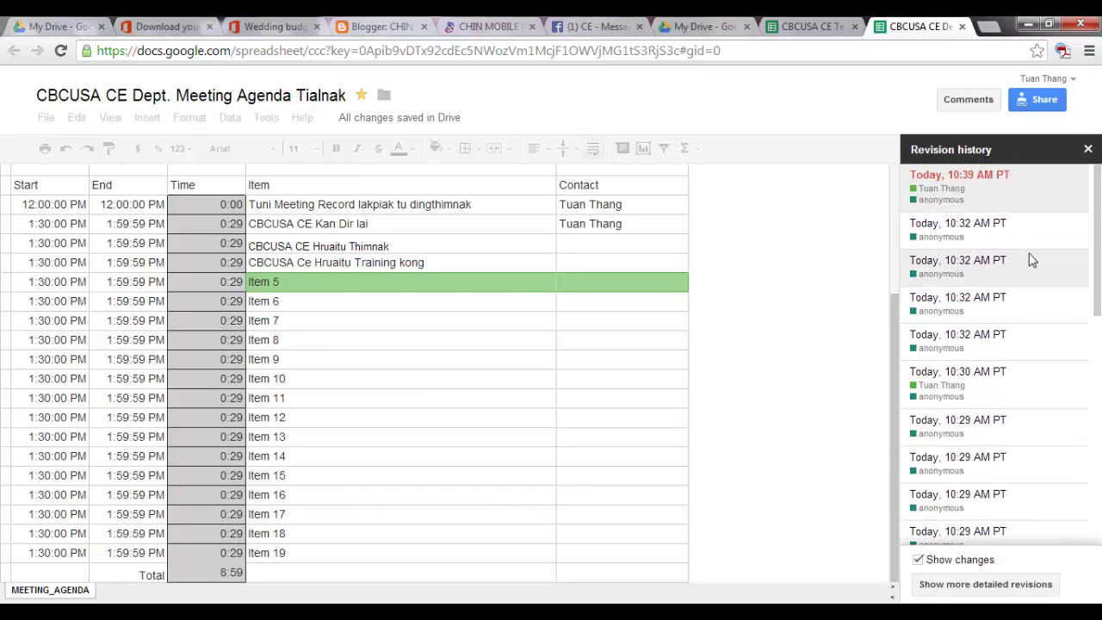
scroll(176, 284, up, 5)
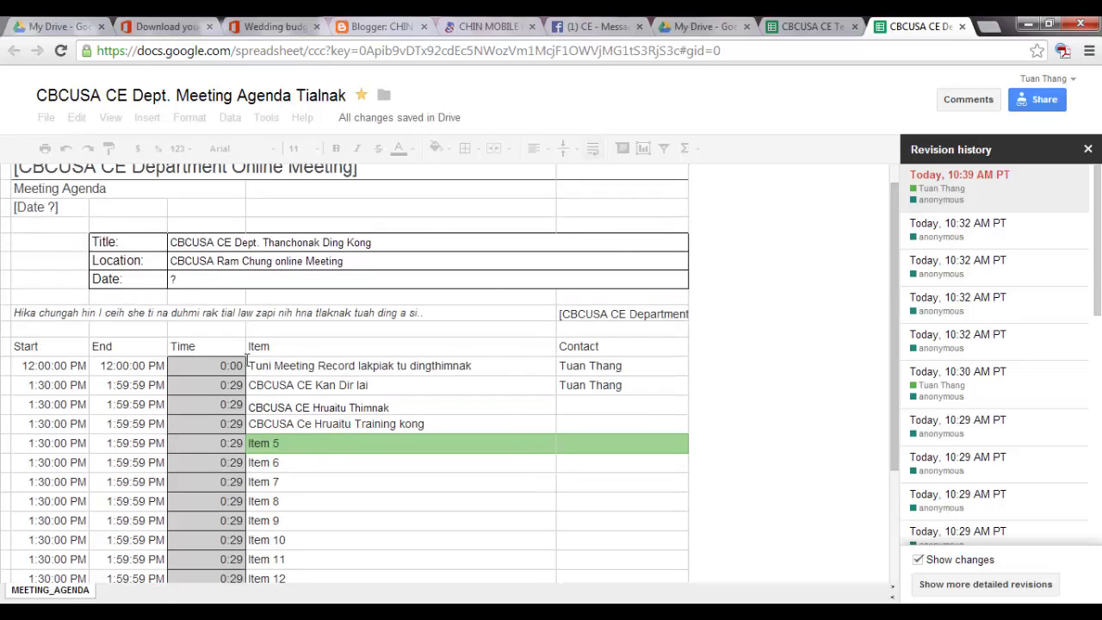
scroll(178, 287, down, 3)
scroll(180, 288, up, 3)
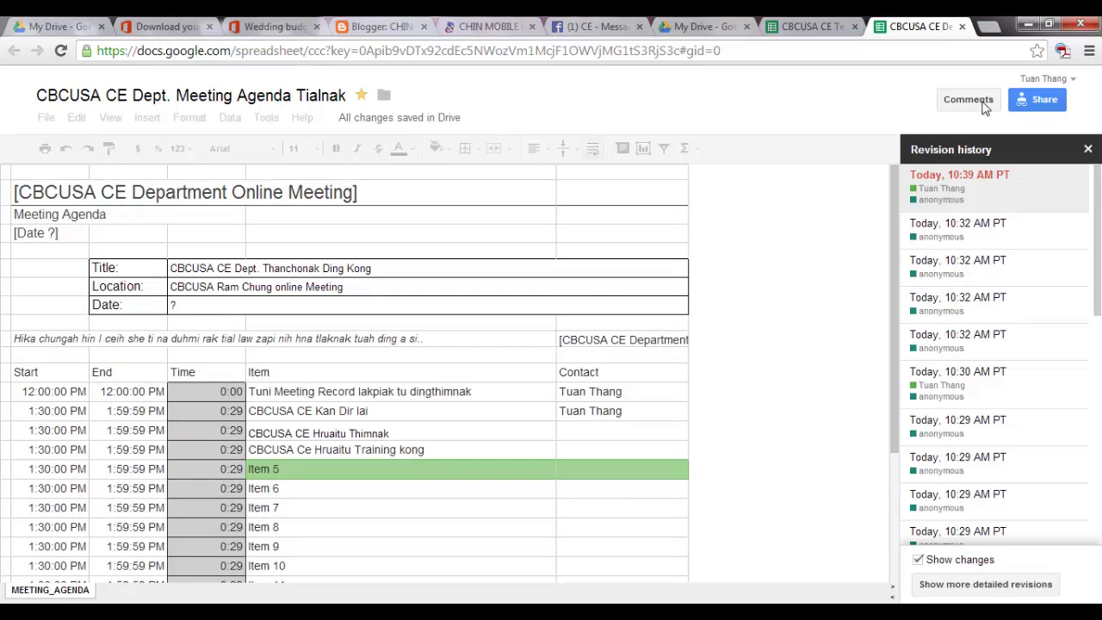
click(814, 26)
click(928, 26)
click(806, 26)
click(915, 26)
click(809, 26)
click(912, 26)
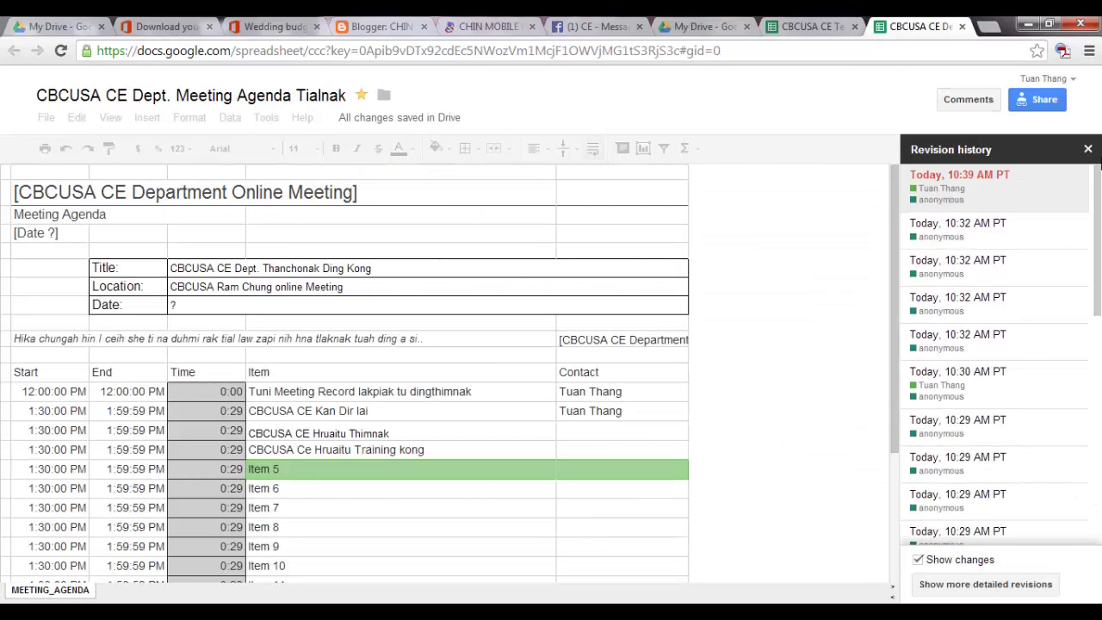